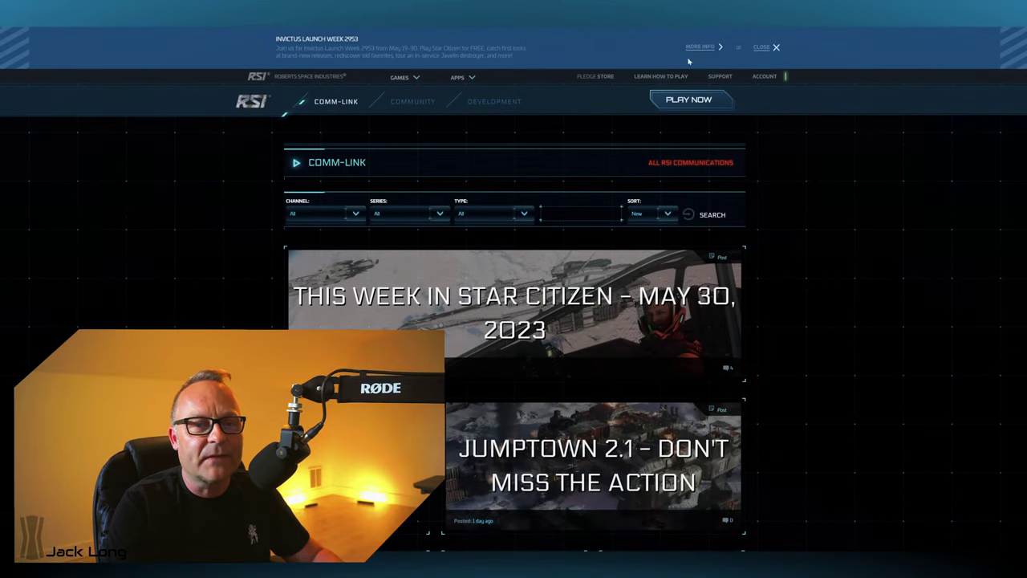
- Go to My Hangar from the Account menu
left_click(766, 75)
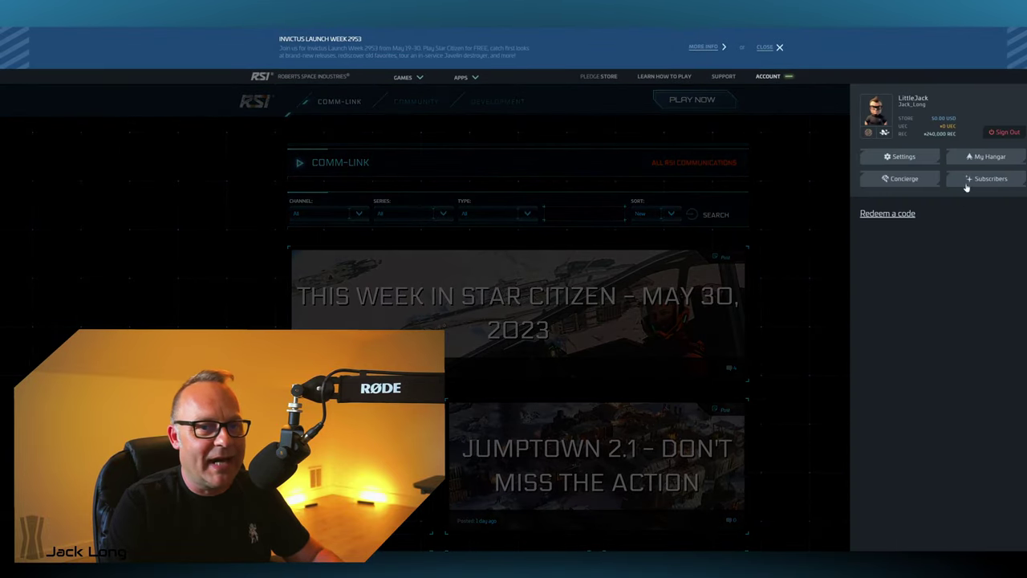
left_click(970, 159)
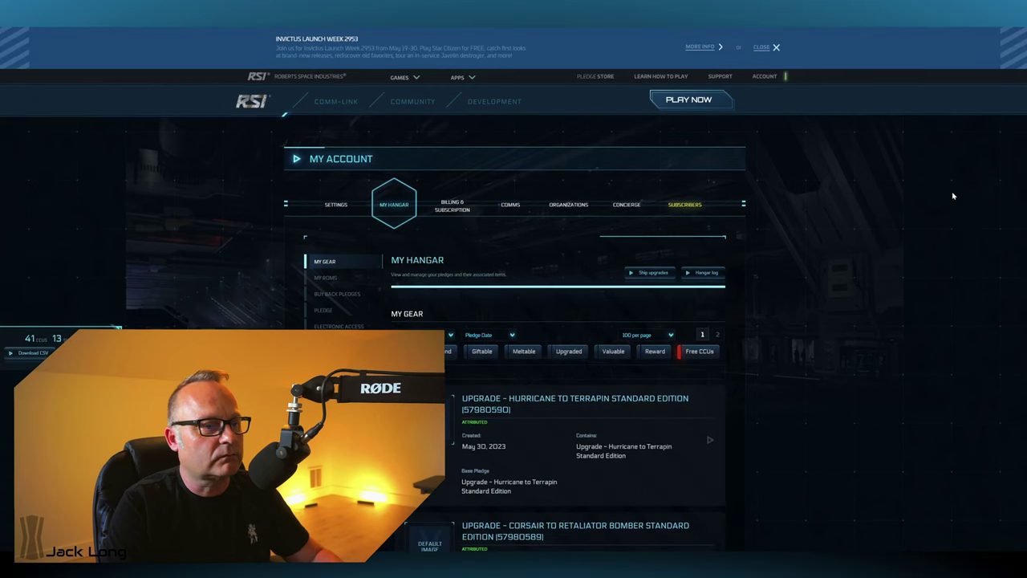
scroll(564, 274, "down", 1)
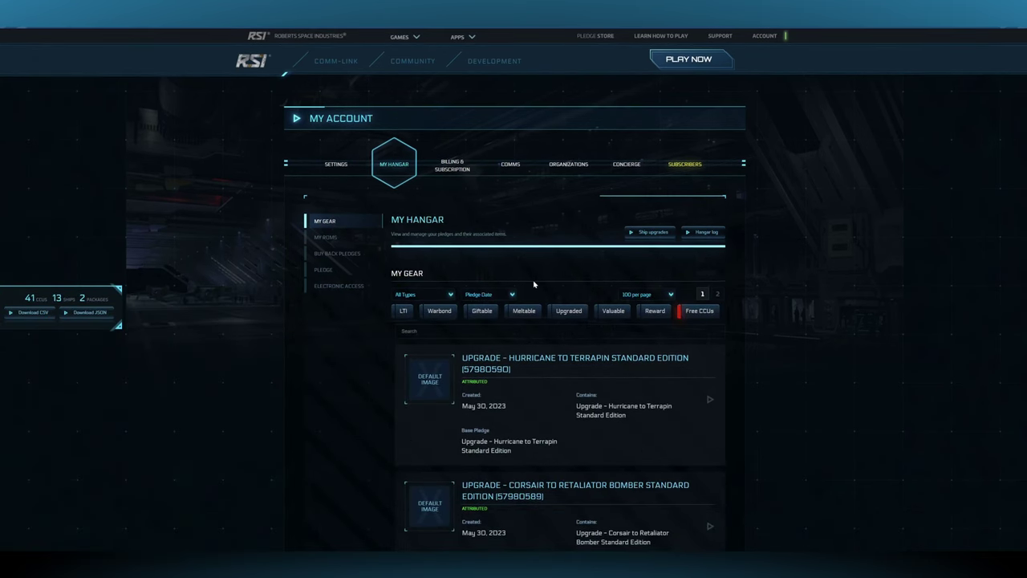
- Change the All Types filter to Upgrades so only upgrade pledges are listed
left_click(448, 299)
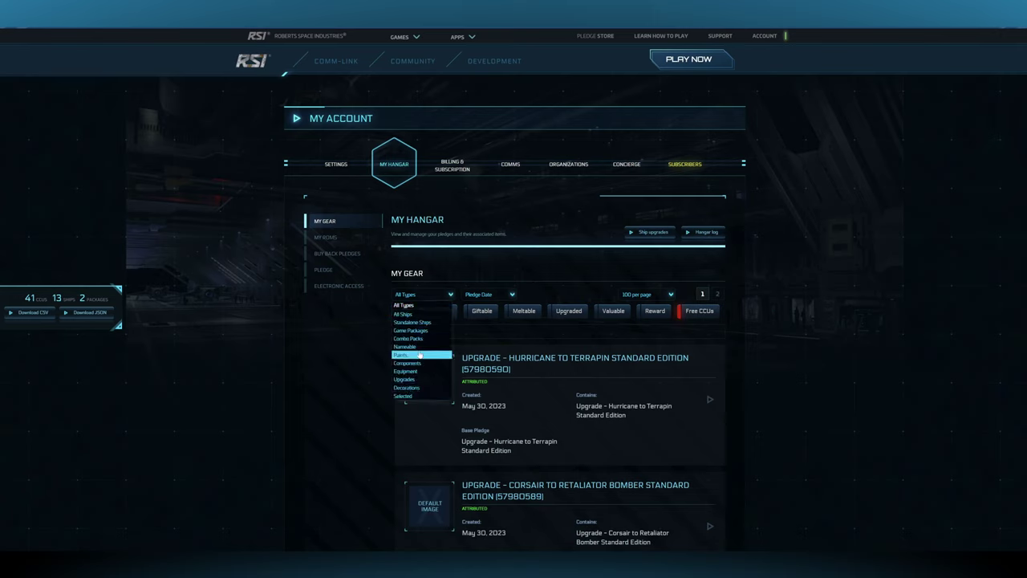
left_click(413, 381)
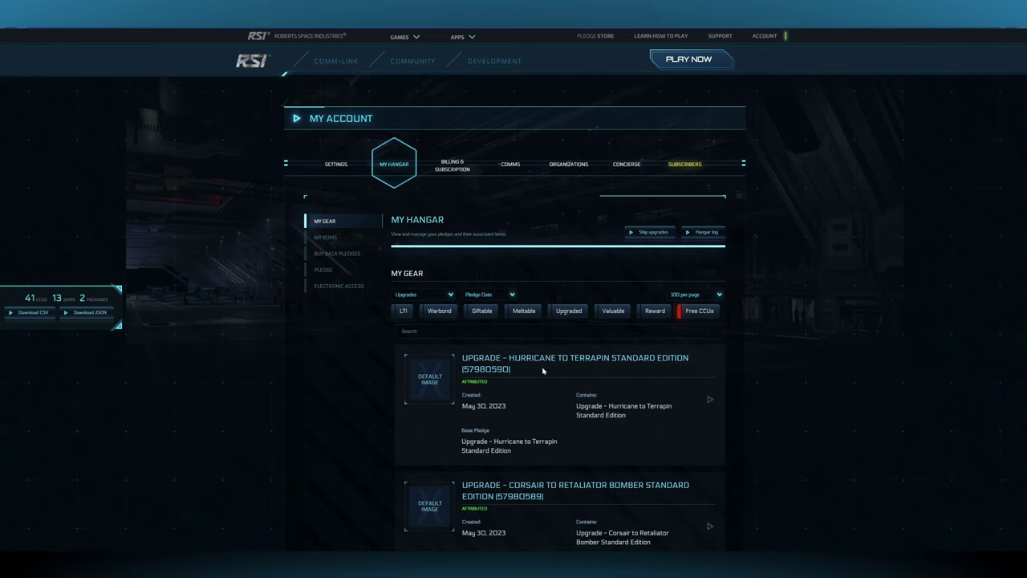
scroll(542, 373, "down", 4)
scroll(1012, 425, "up", 4)
scroll(493, 349, "up", 2)
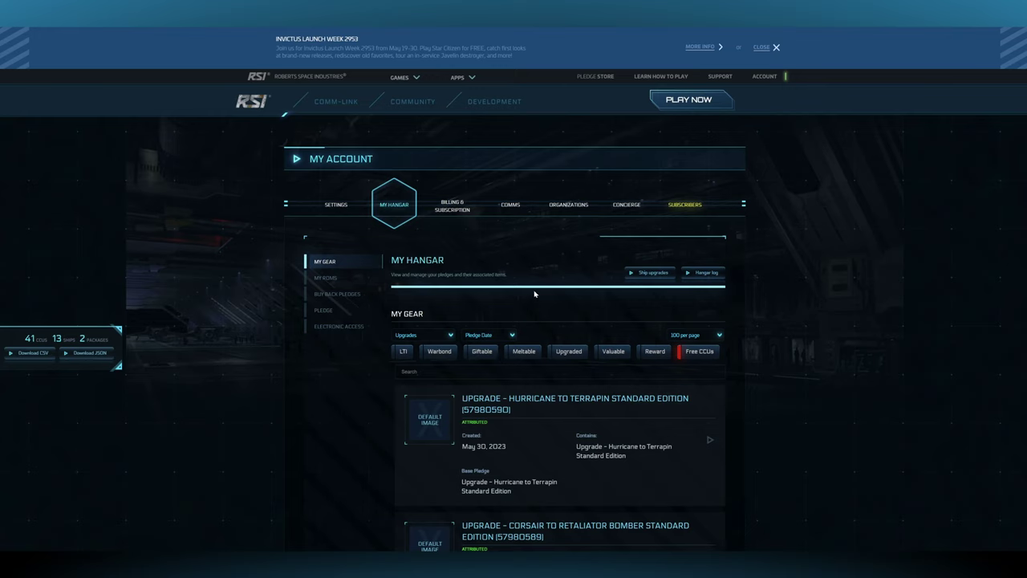
- Search the hangar for 'Stan' and expand the Cutter to Avenger Titan Standard Edition upgrade
left_click(417, 372)
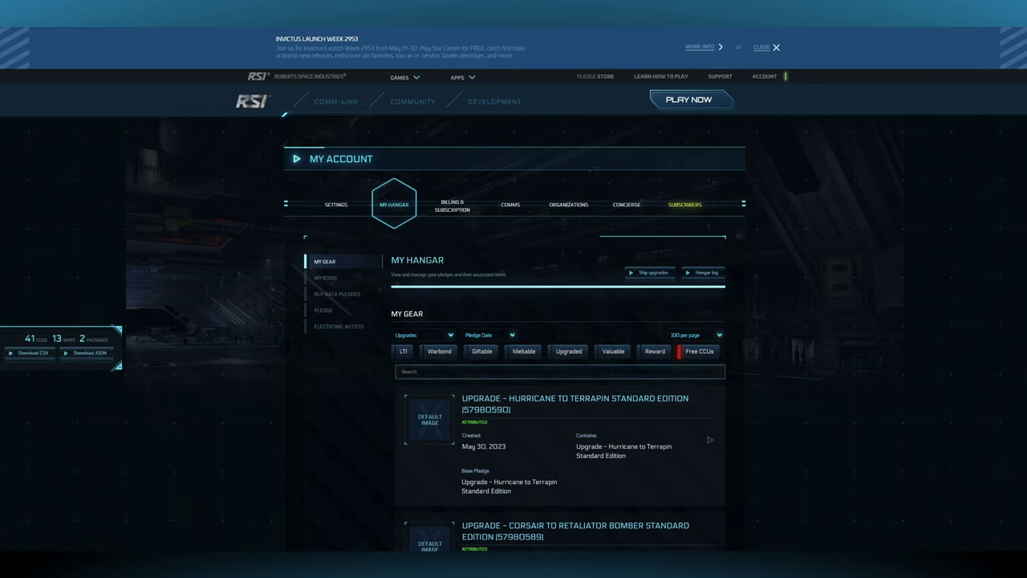
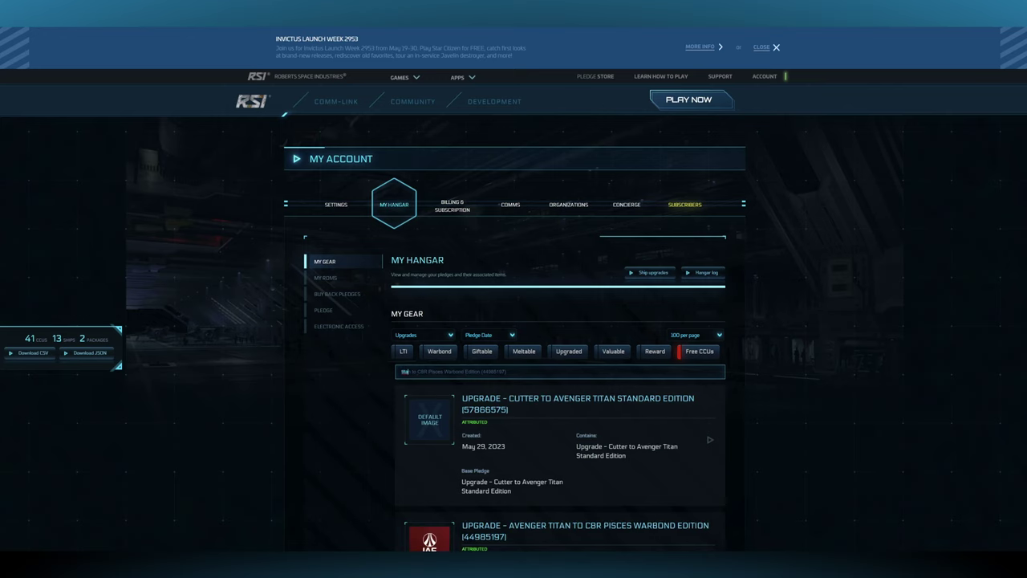
scroll(553, 399, "down", 1)
scroll(554, 398, "down", 1)
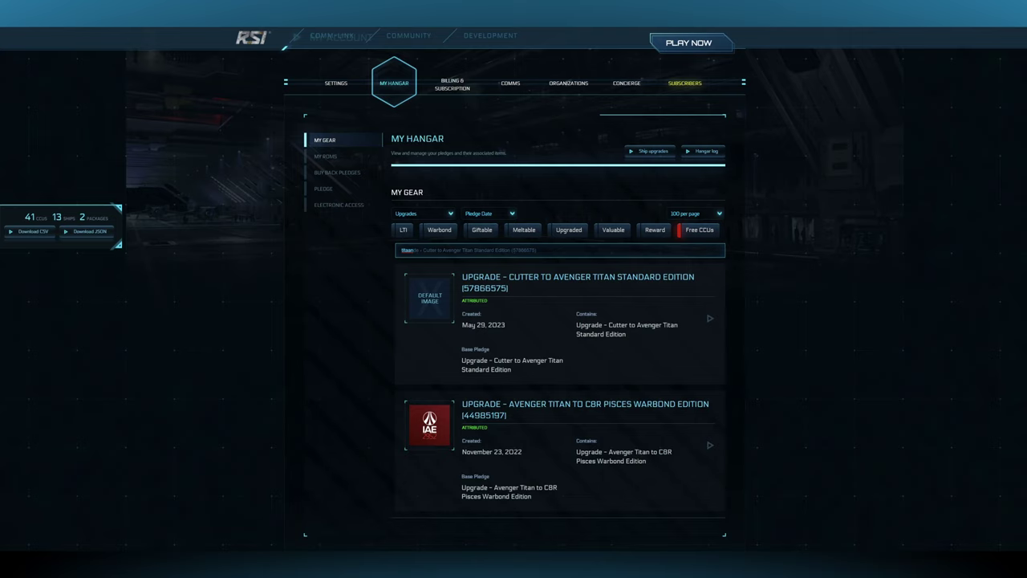
scroll(681, 339, "up", 1)
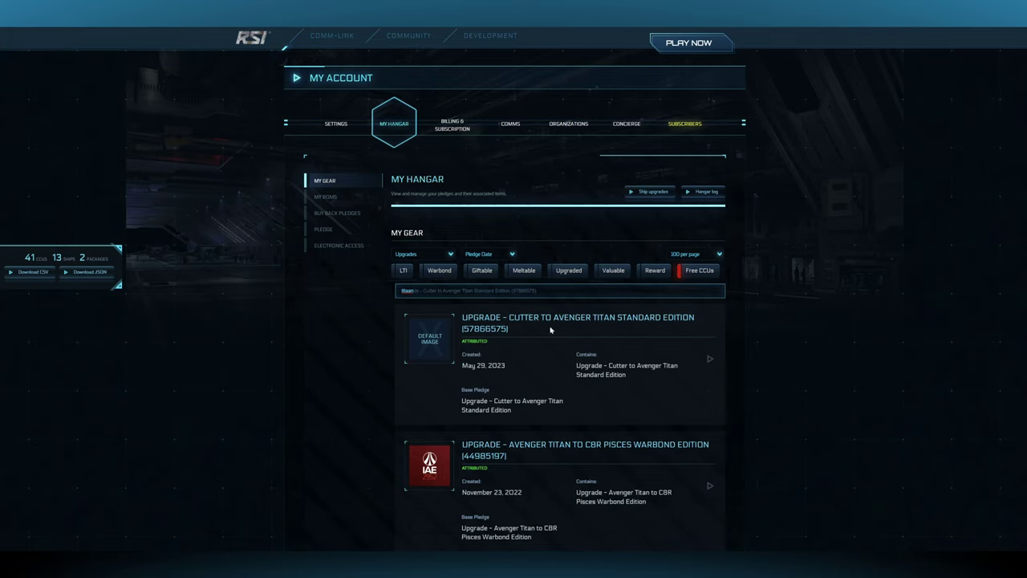
left_click(709, 361)
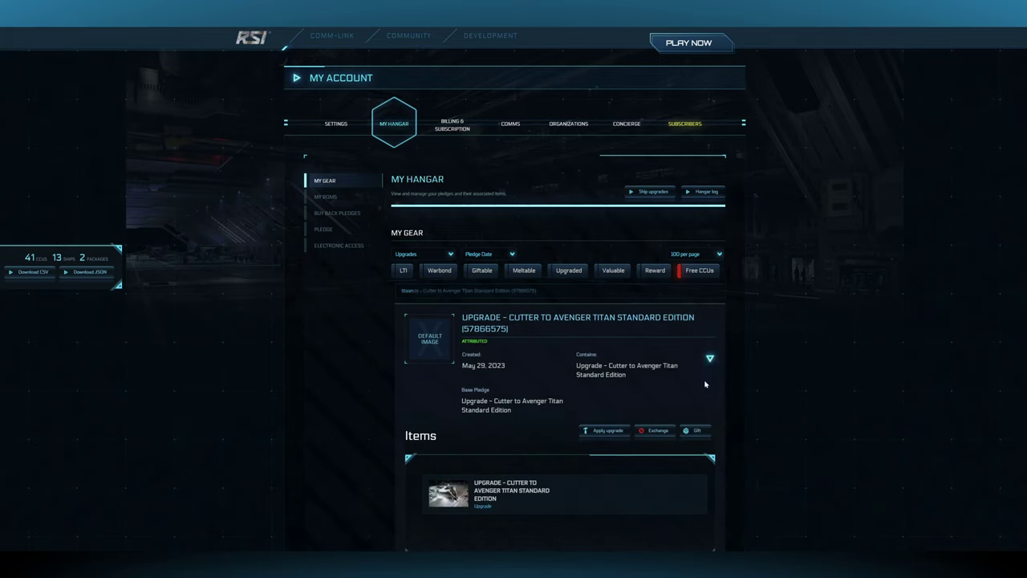
scroll(606, 295, "down", 1)
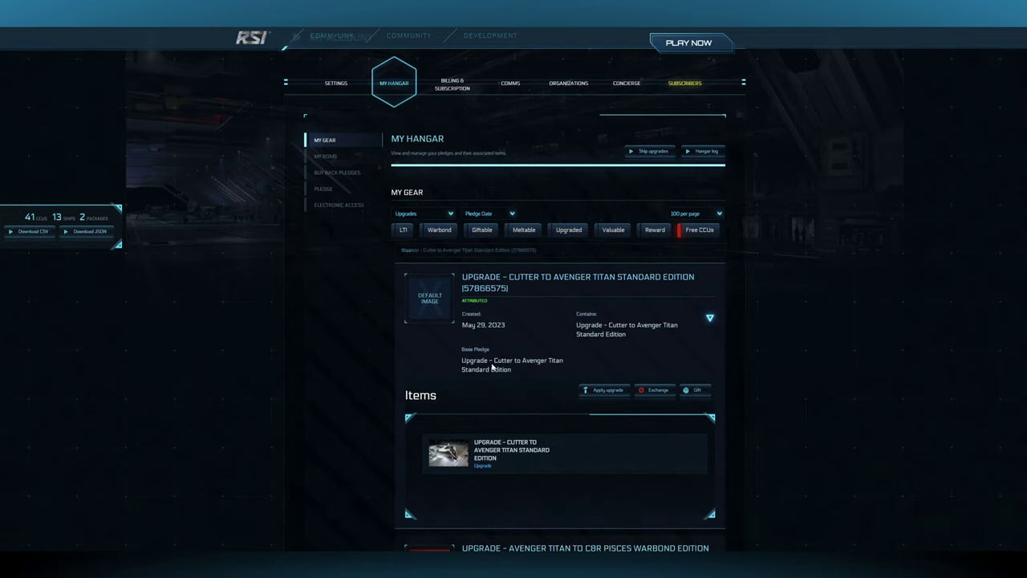
- Apply the Cutter to Avenger Titan upgrade to the Cutter plus Groundswell Paint pledge, confirming with the account password
left_click(604, 393)
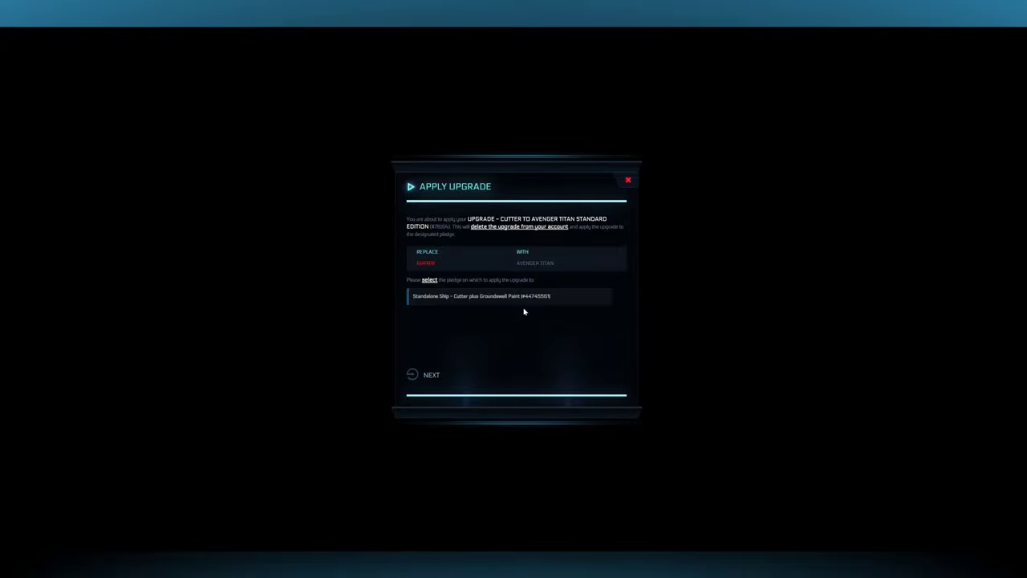
left_click(506, 299)
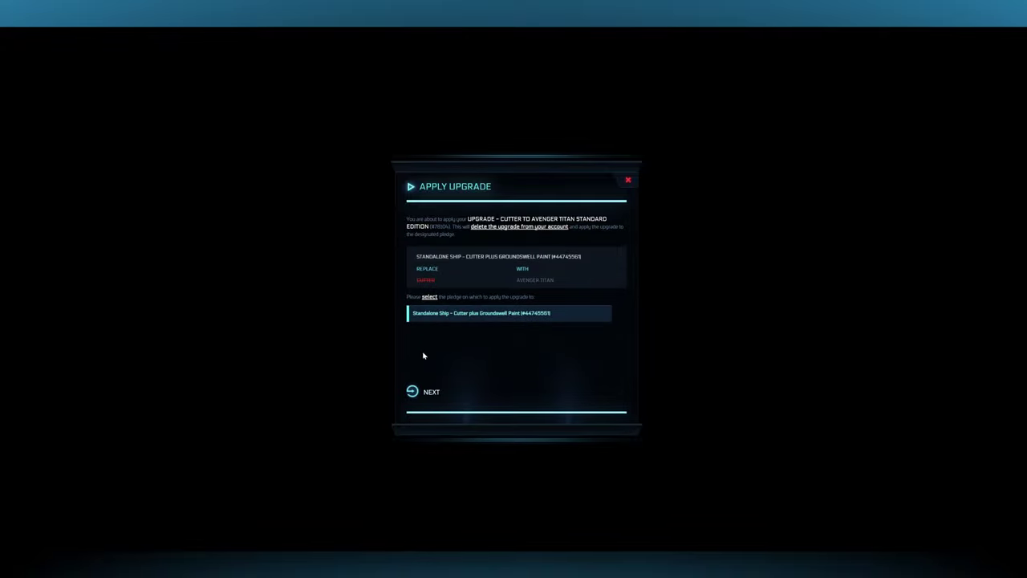
left_click(431, 394)
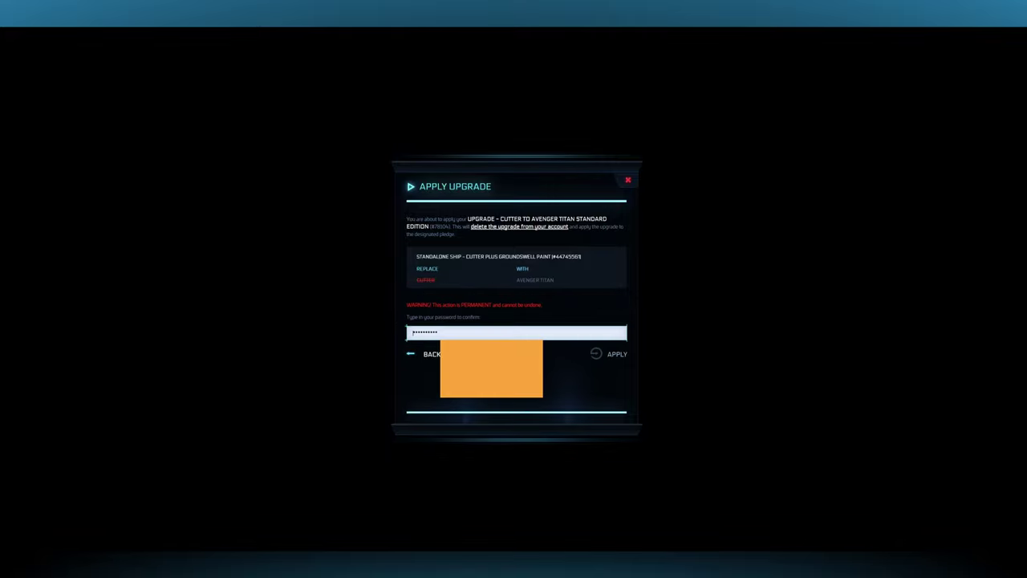
key("ctrl+v")
left_click(612, 355)
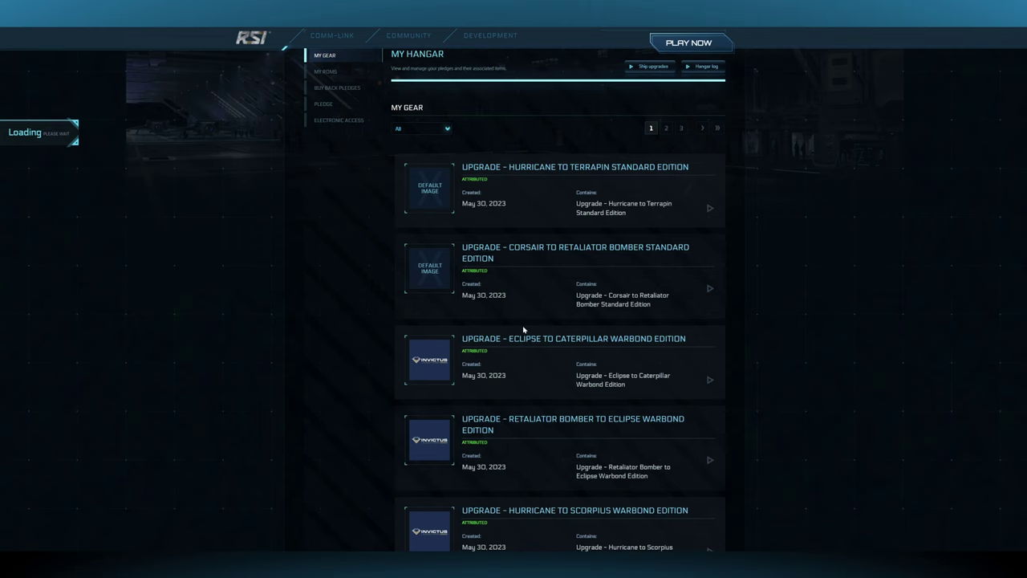
- Search the hangar for 'cb' and expand the Avenger Titan to C8R Pisces Warbond Edition upgrade
scroll(523, 329, "up", 4)
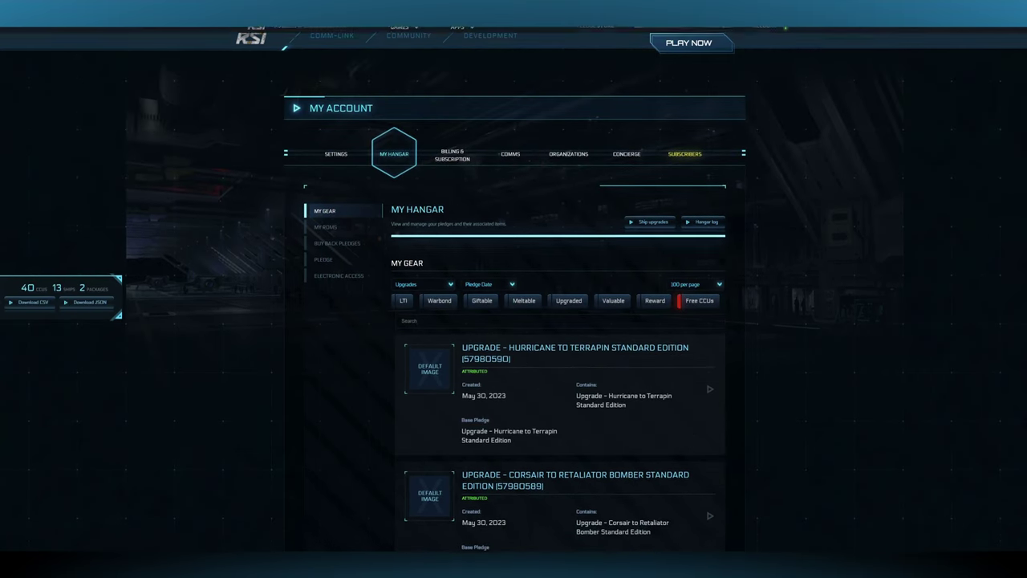
left_click(403, 326)
type("cb")
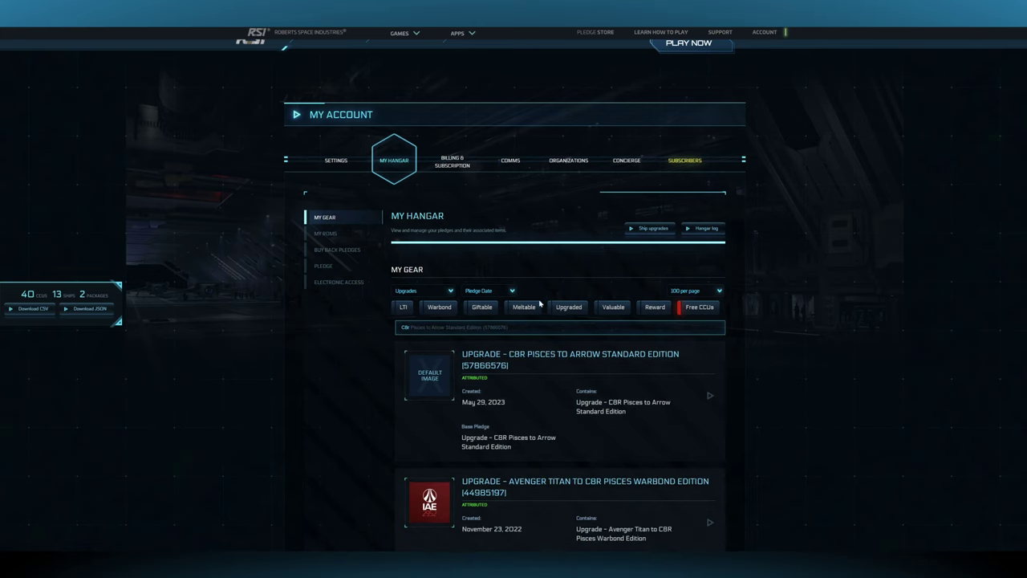
scroll(554, 380, "down", 2)
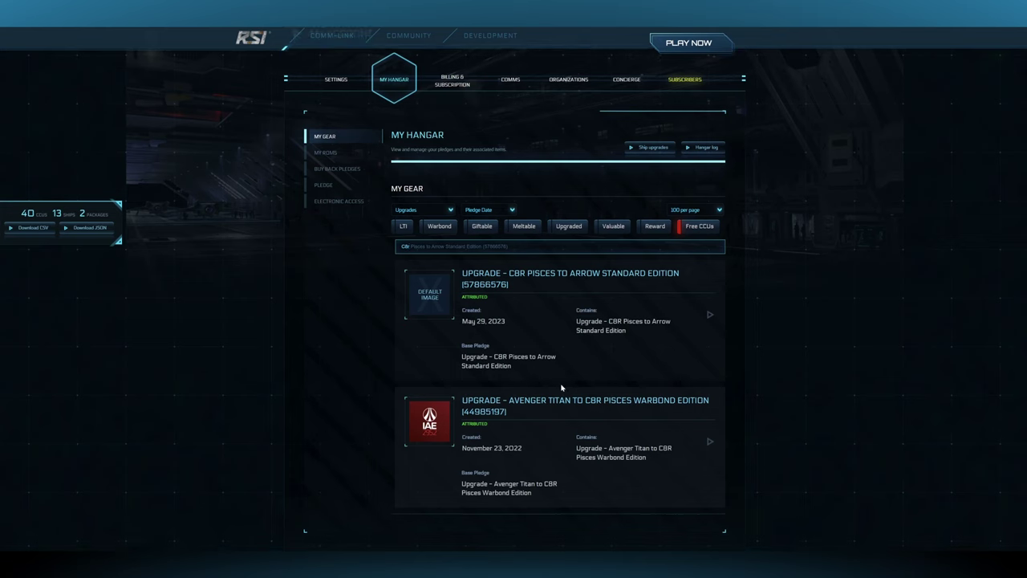
scroll(566, 379, "down", 1)
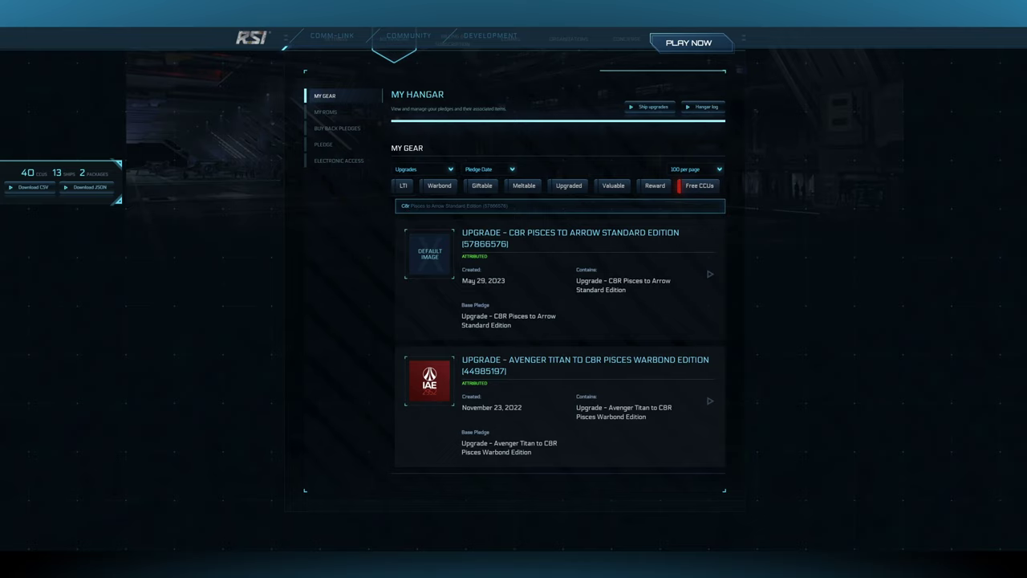
left_click(711, 400)
scroll(543, 290, "down", 1)
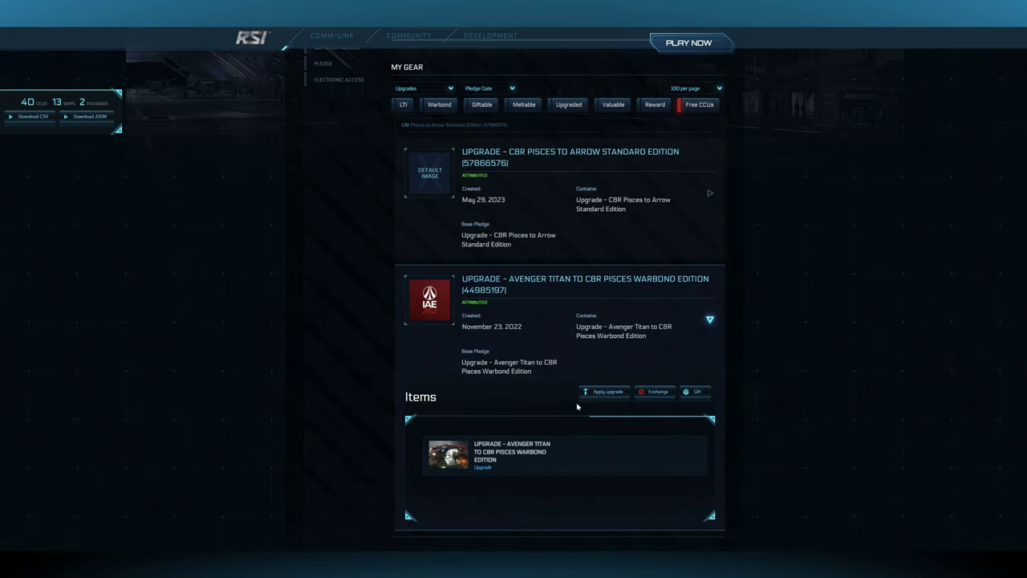
scroll(559, 408, "down", 1)
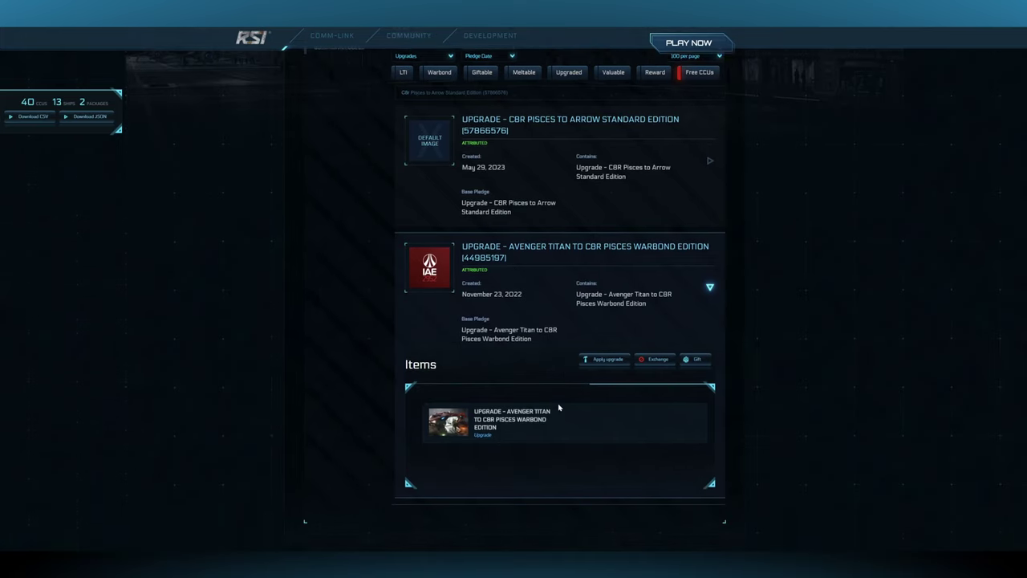
- Apply the Avenger Titan to C8R Pisces Warbond upgrade to the Cutter pledge, confirming with the account password
left_click(602, 352)
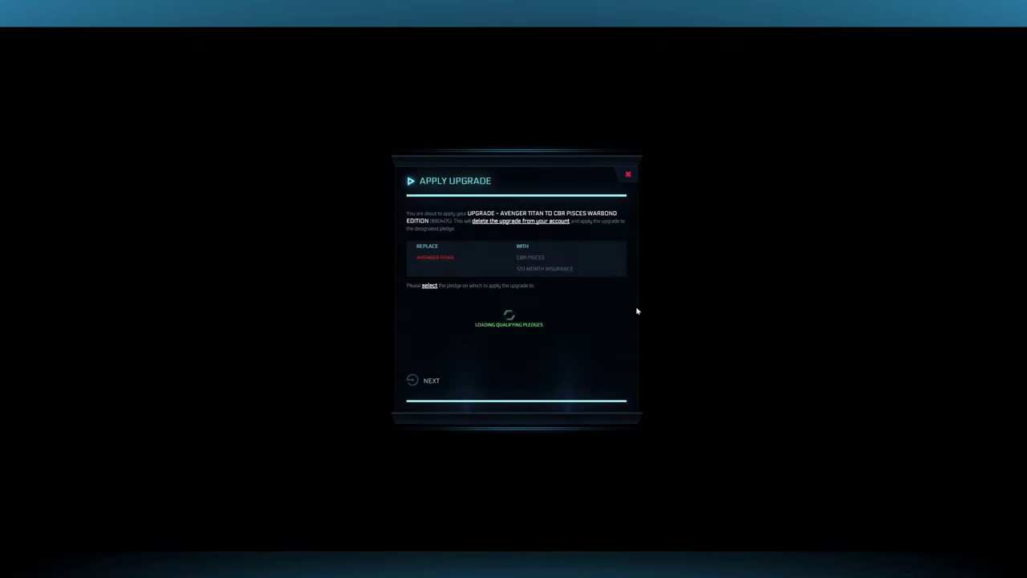
left_click(451, 309)
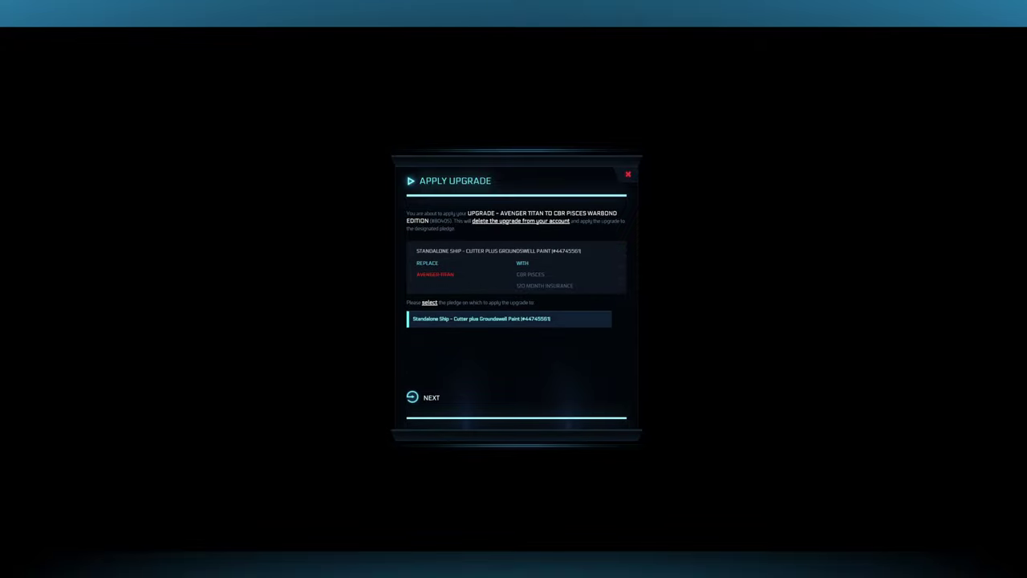
left_click(431, 399)
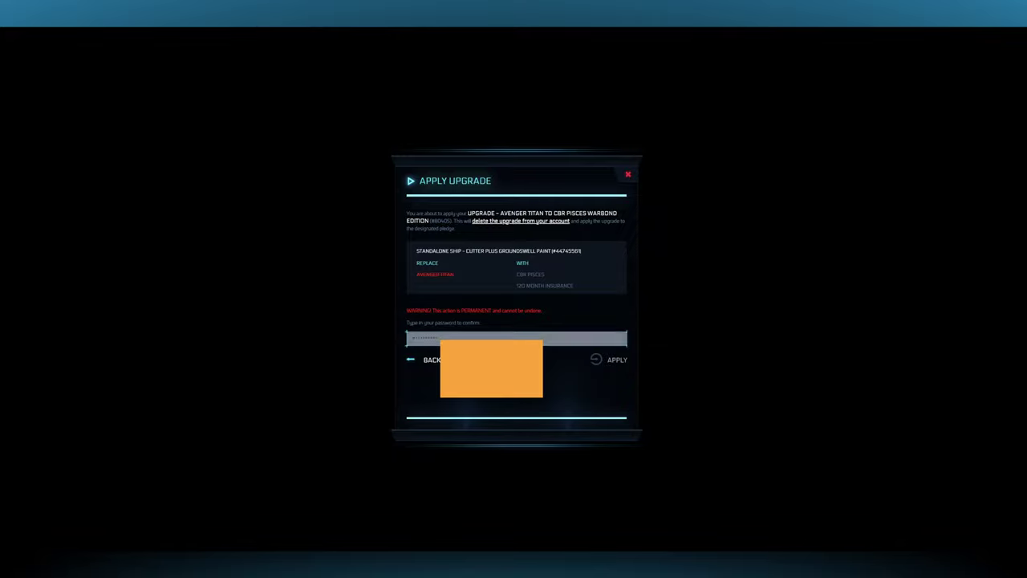
key("ctrl+v")
left_click(612, 361)
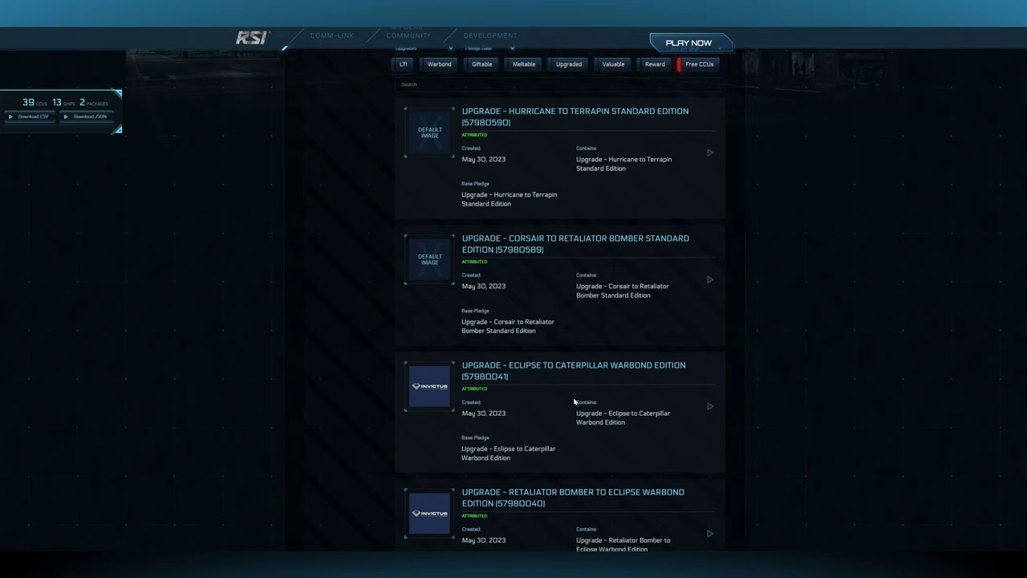
- Search the gear list for 'Arrow' and scroll through the matching upgrades
scroll(575, 401, "up", 3)
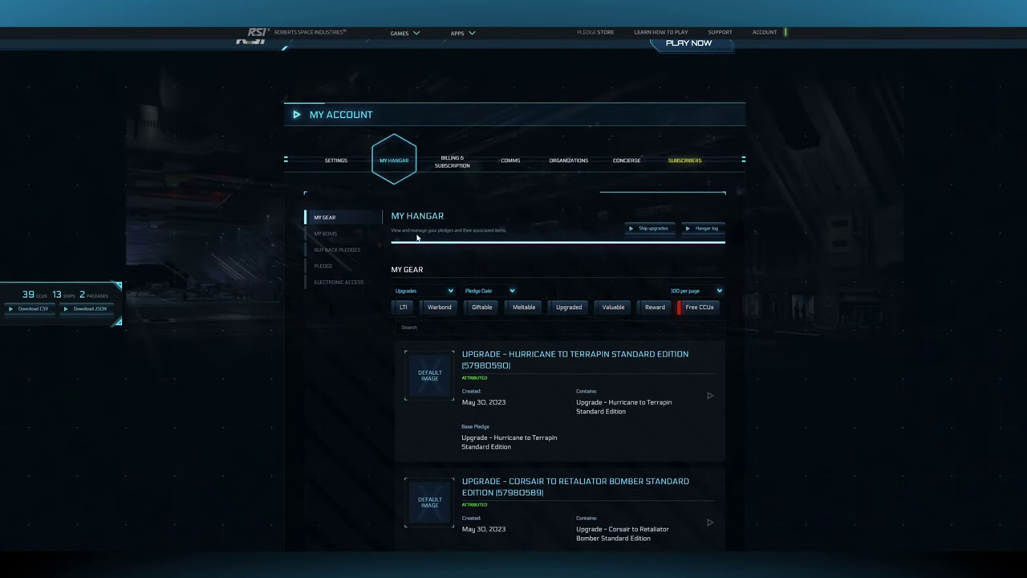
left_click(413, 322)
type("Arrow")
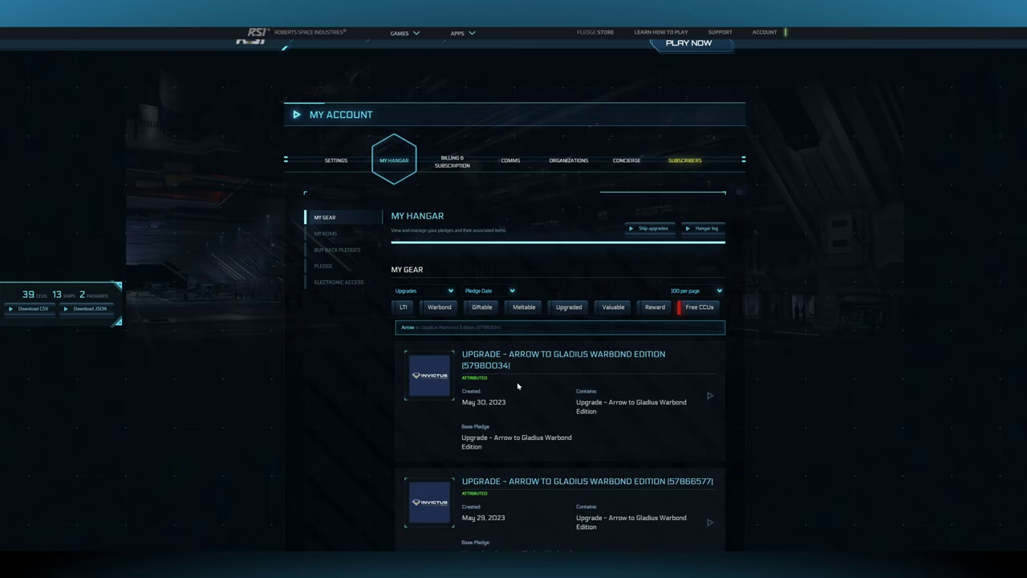
scroll(518, 385, "down", 3)
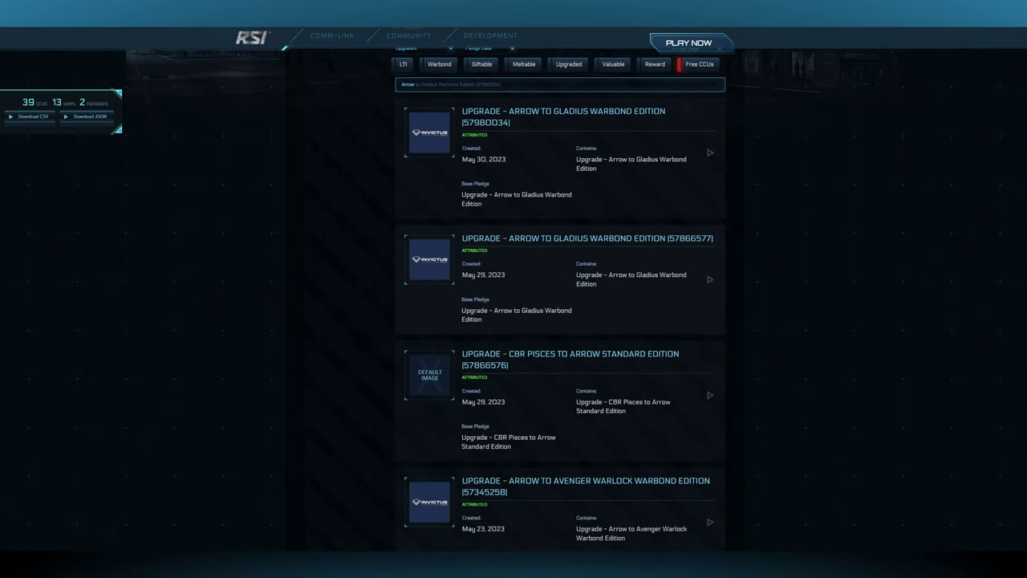
scroll(497, 378, "down", 1)
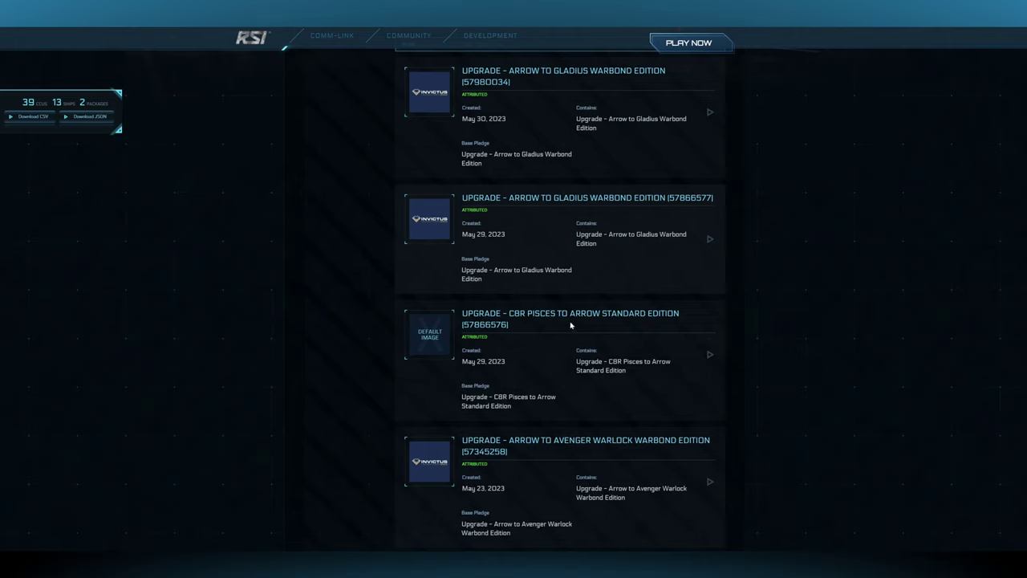
- Apply the CBR Pisces to Arrow upgrade to the Standalone Ship - Cutter pledge, confirming with the password
left_click(710, 355)
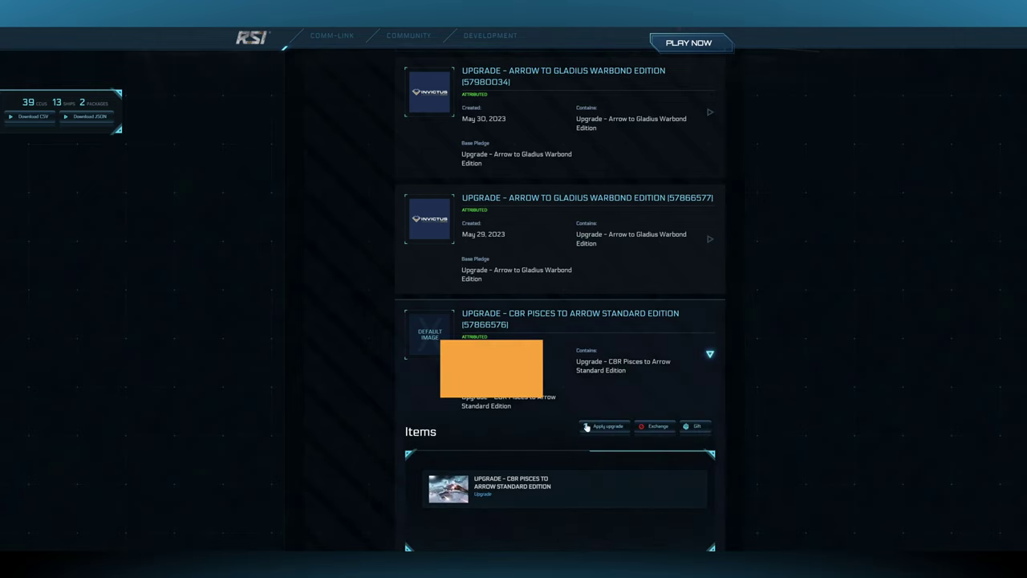
left_click(610, 428)
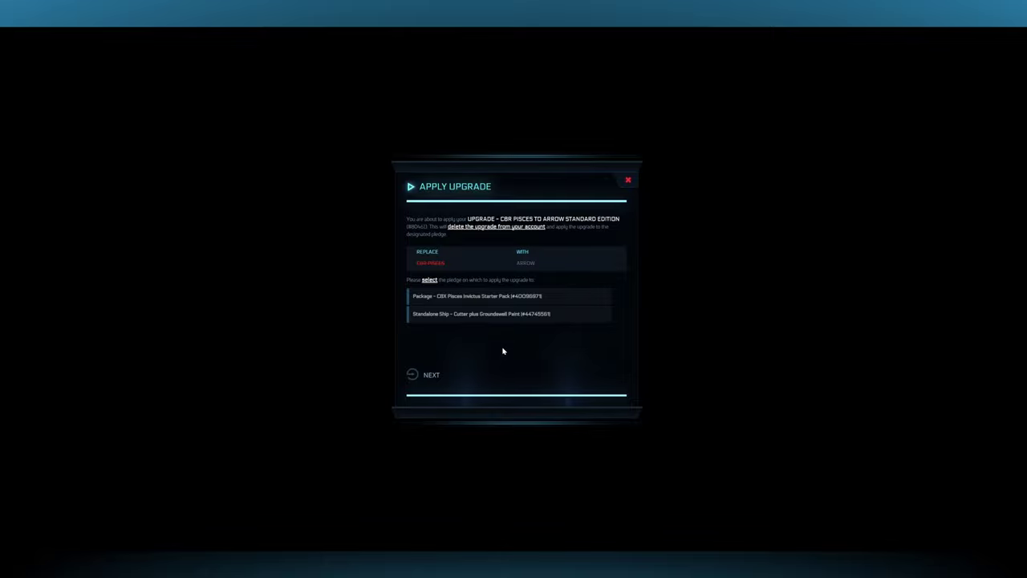
left_click(435, 316)
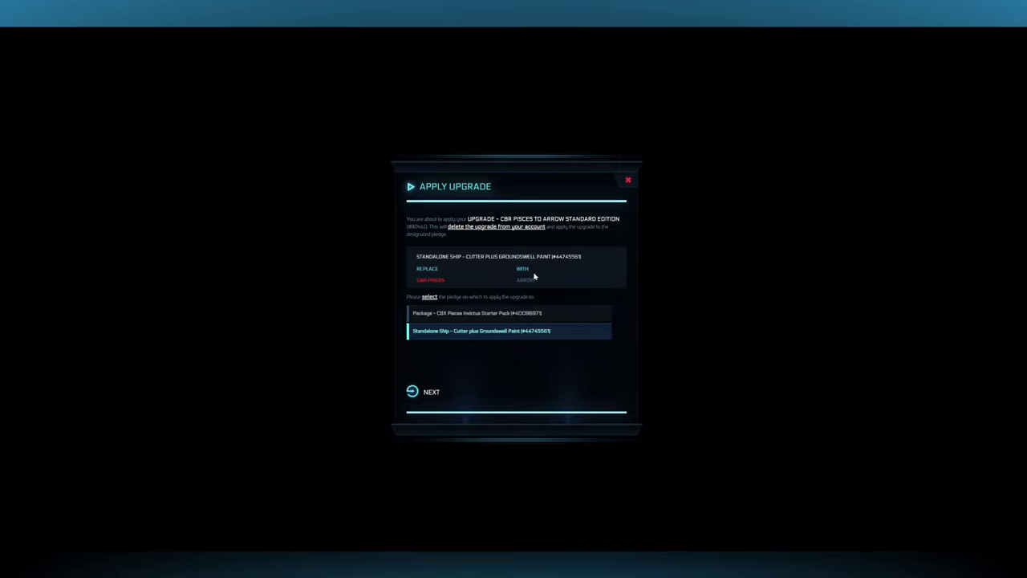
left_click(434, 317)
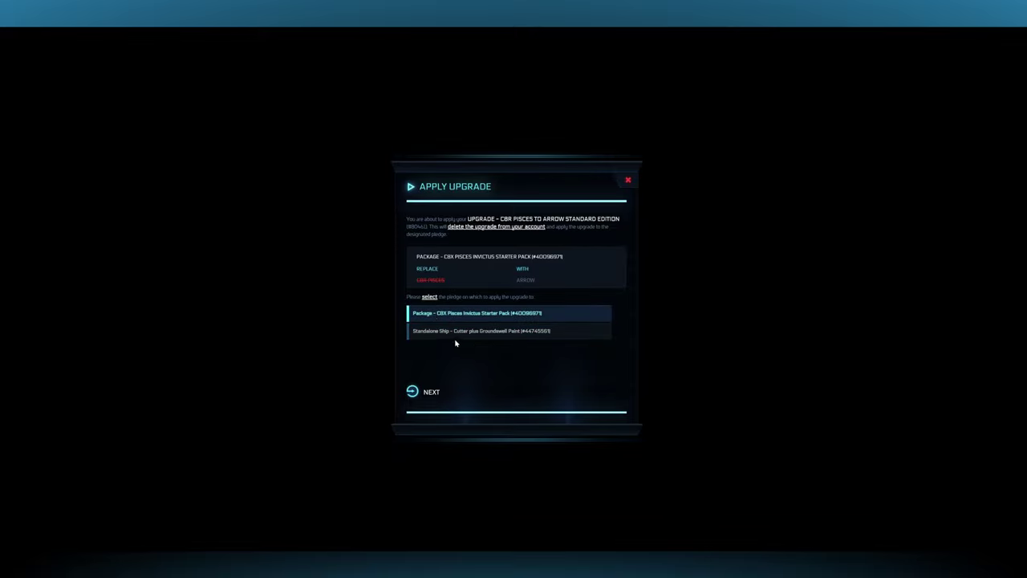
left_click(447, 334)
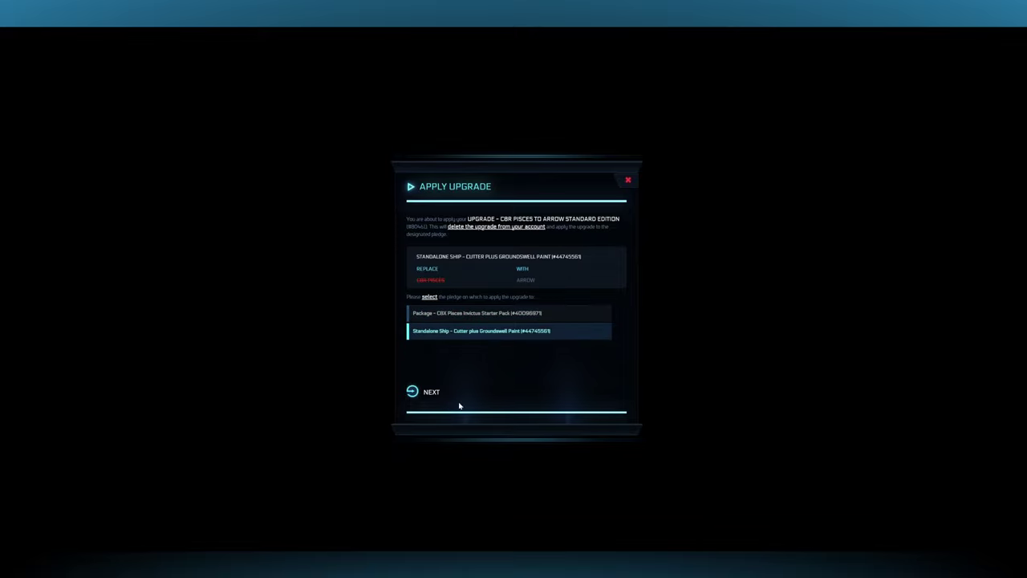
left_click(429, 393)
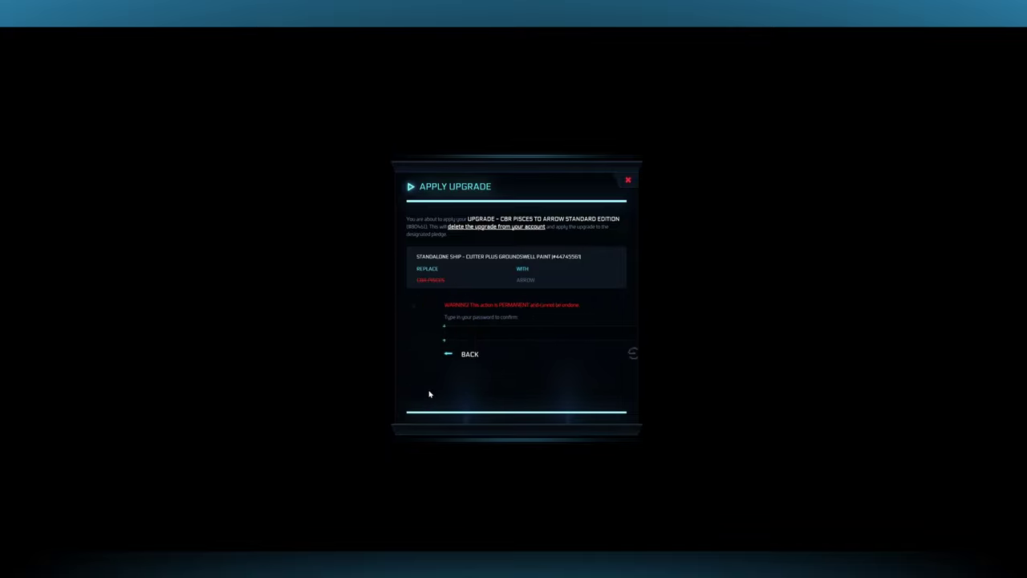
left_click(491, 333)
key("ctrl+v")
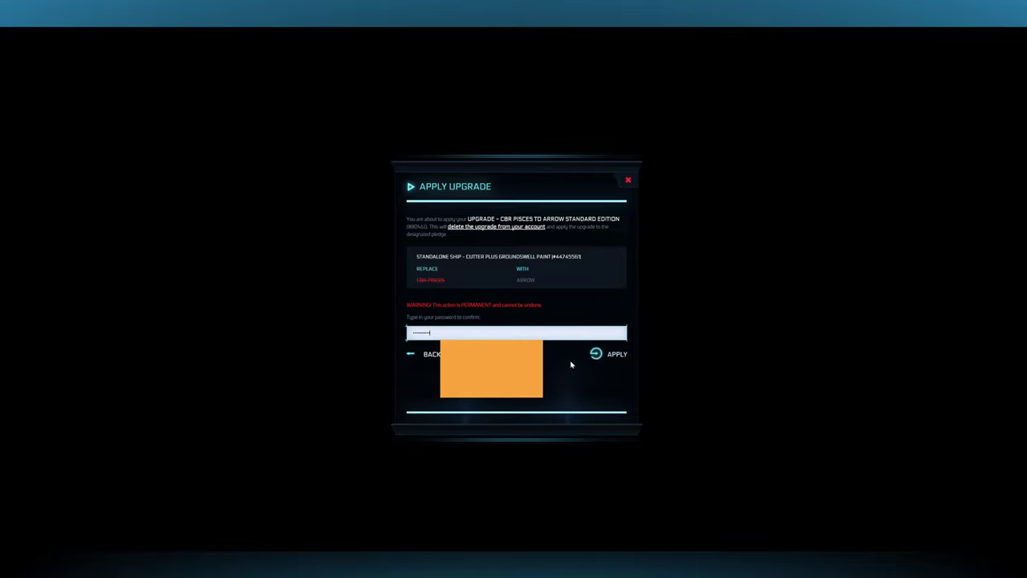
left_click(616, 354)
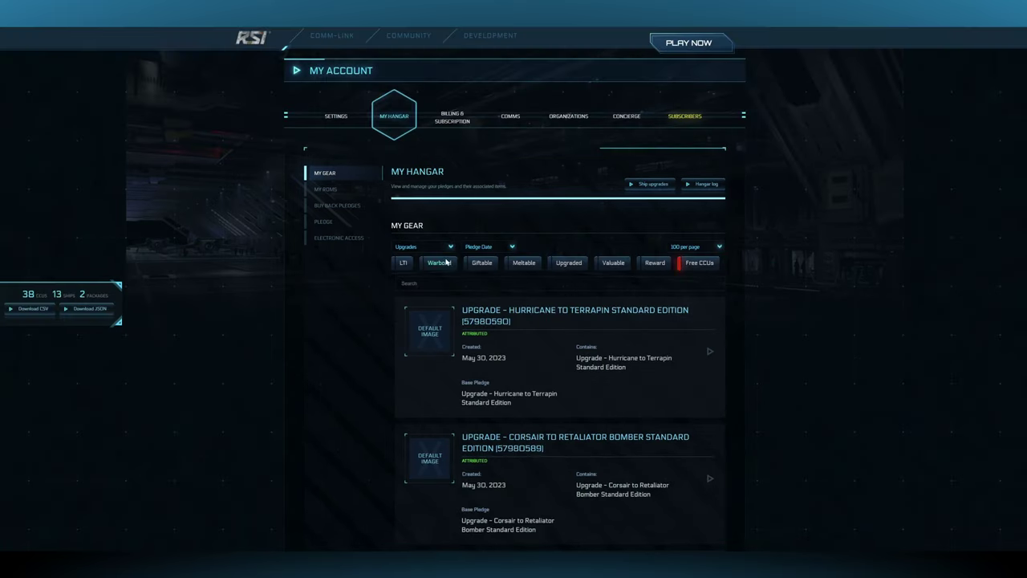
- Search 'arrow', expand the Arrow to Gladius Warbond upgrade, and target the Cutter pledge
left_click(467, 283)
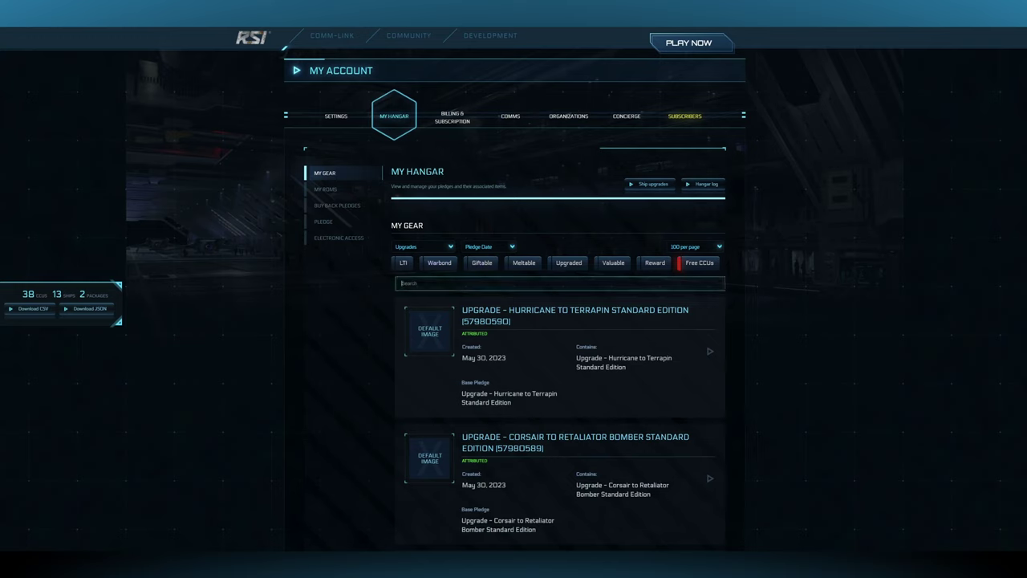
type("arro")
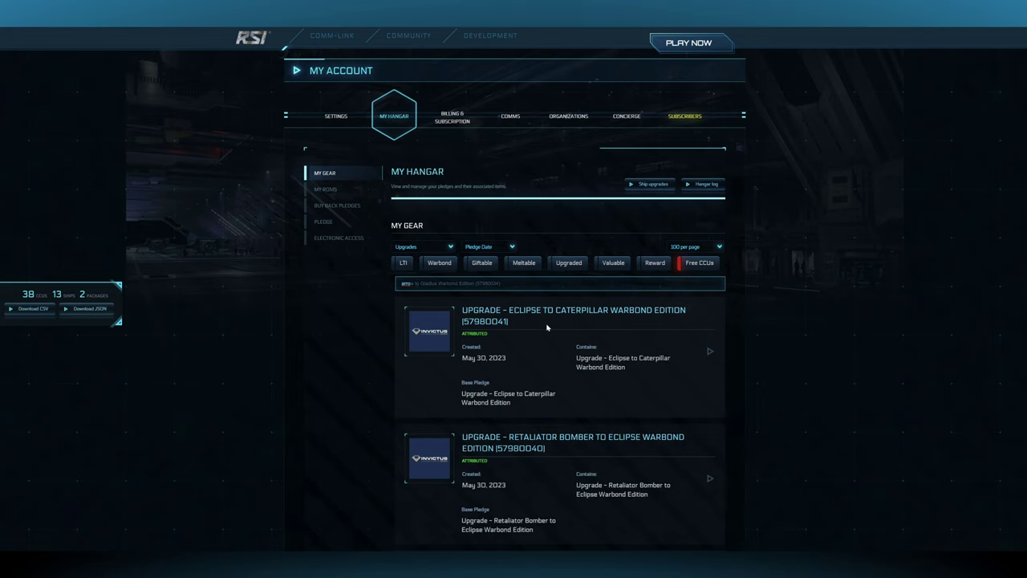
scroll(548, 329, "down", 1)
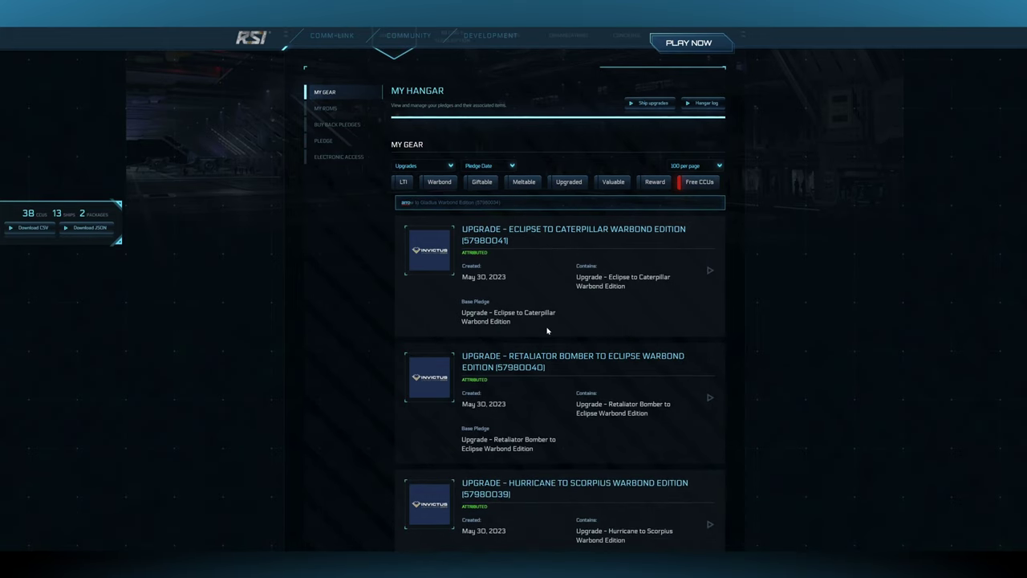
type("w")
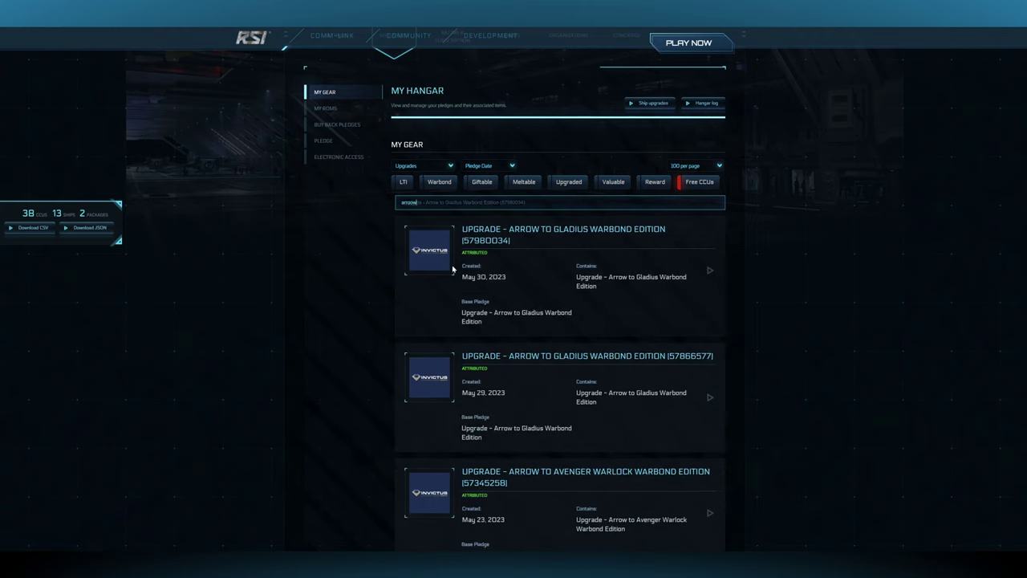
left_click(709, 271)
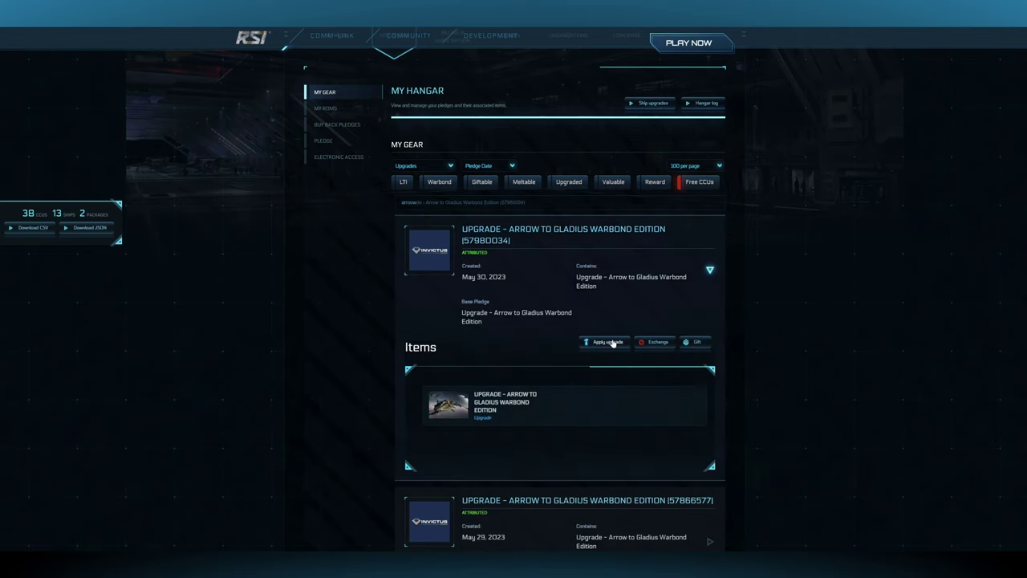
left_click(608, 341)
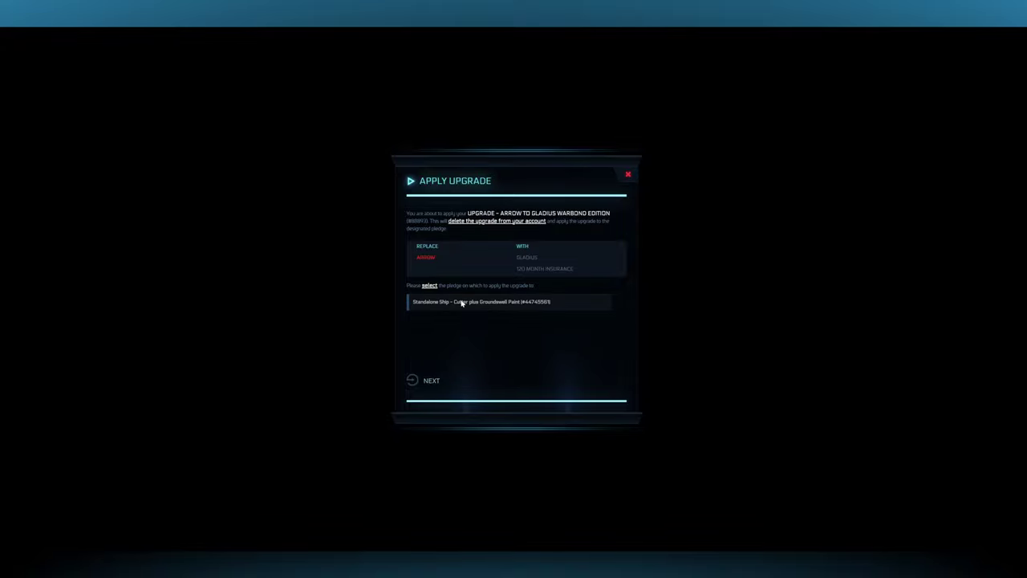
left_click(461, 303)
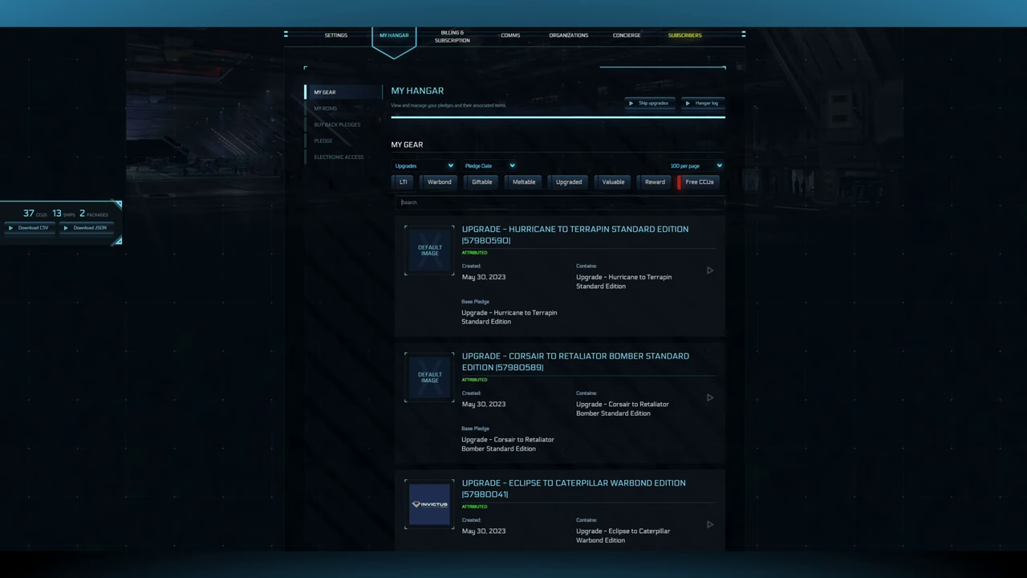
- Search 'gladius' and expand the Gladius to Cutlass Black Standard Edition upgrade
left_click(440, 203)
type("gladi")
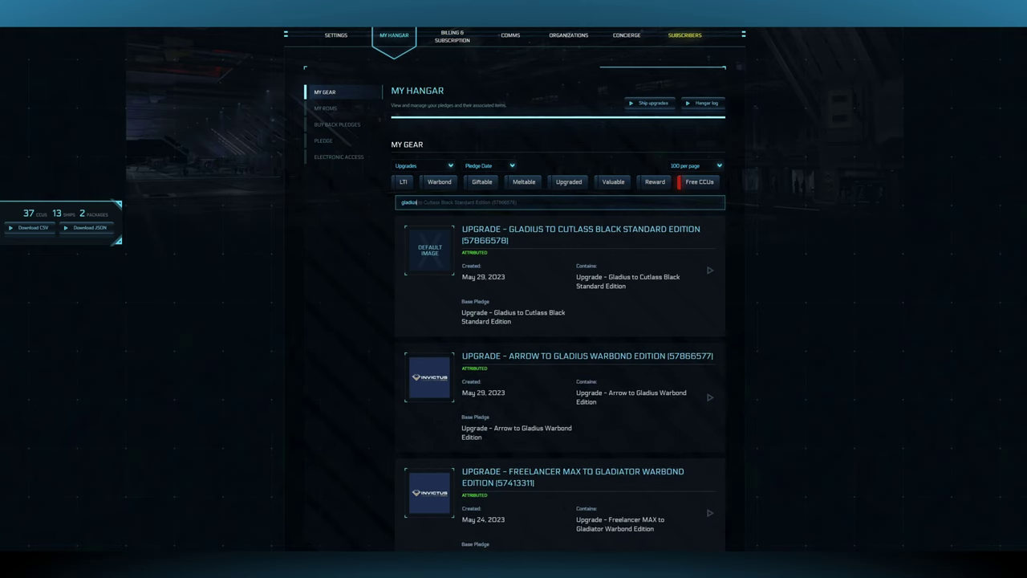
type("us")
left_click(710, 271)
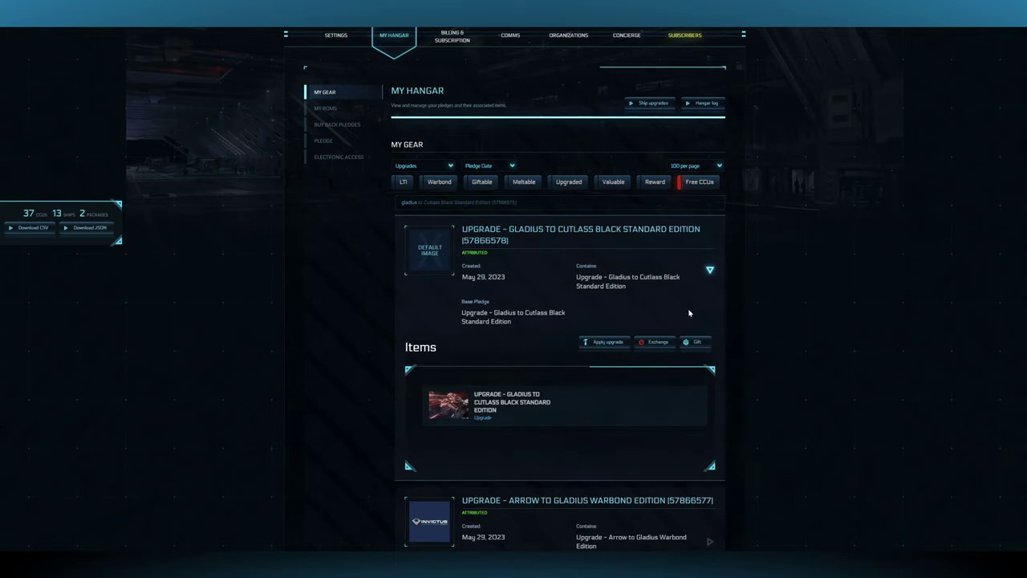
- Apply it to the Cutter plus Groundswell Paint pledge, confirming with the account password
left_click(598, 341)
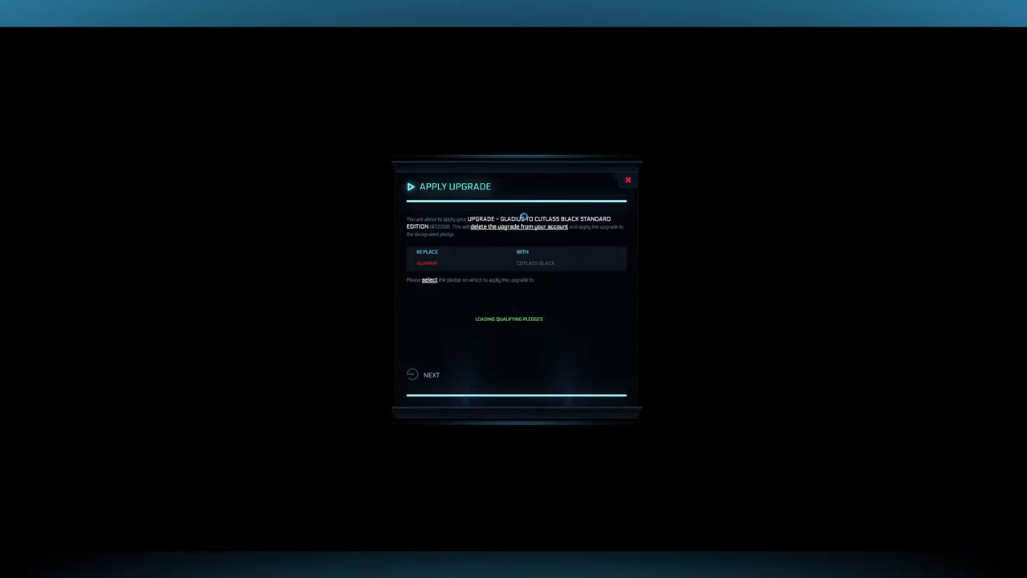
left_click(426, 296)
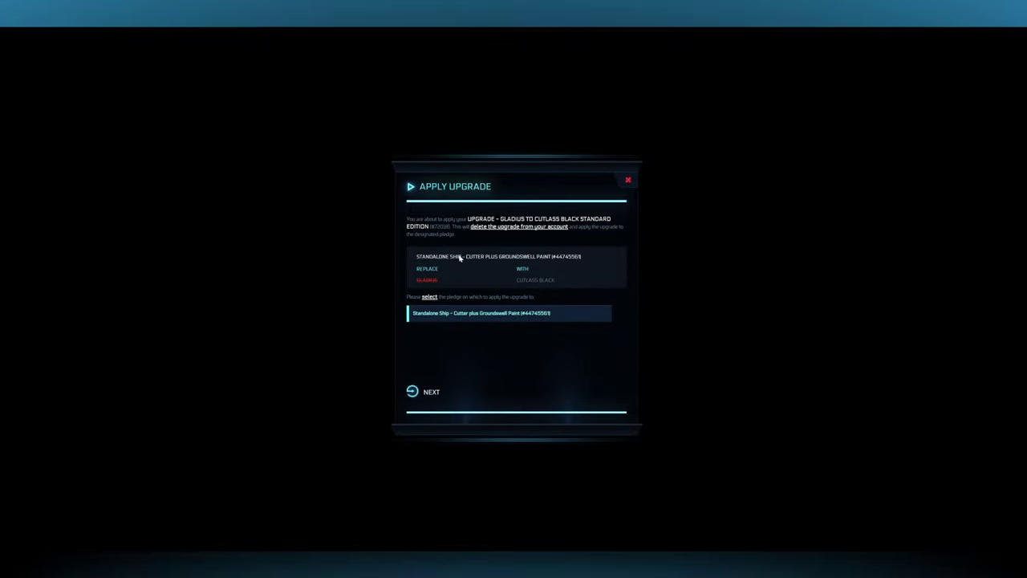
left_click(427, 395)
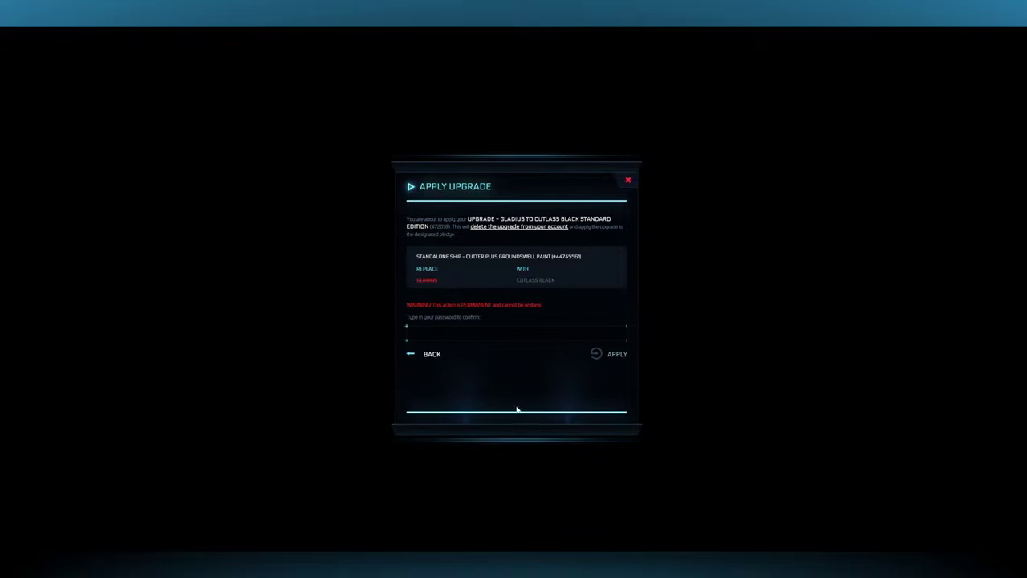
left_click(516, 332)
type("**********")
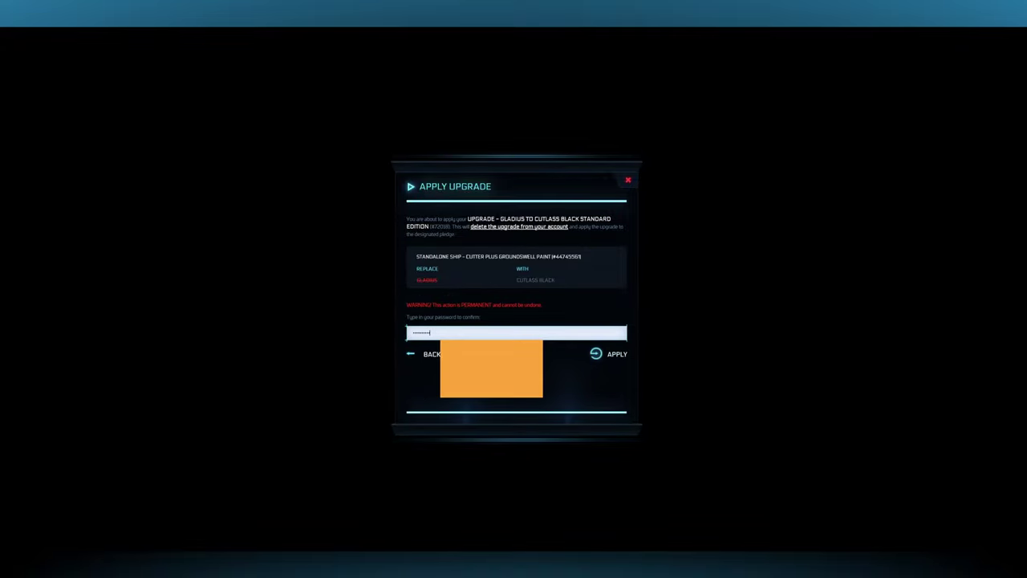
left_click(600, 355)
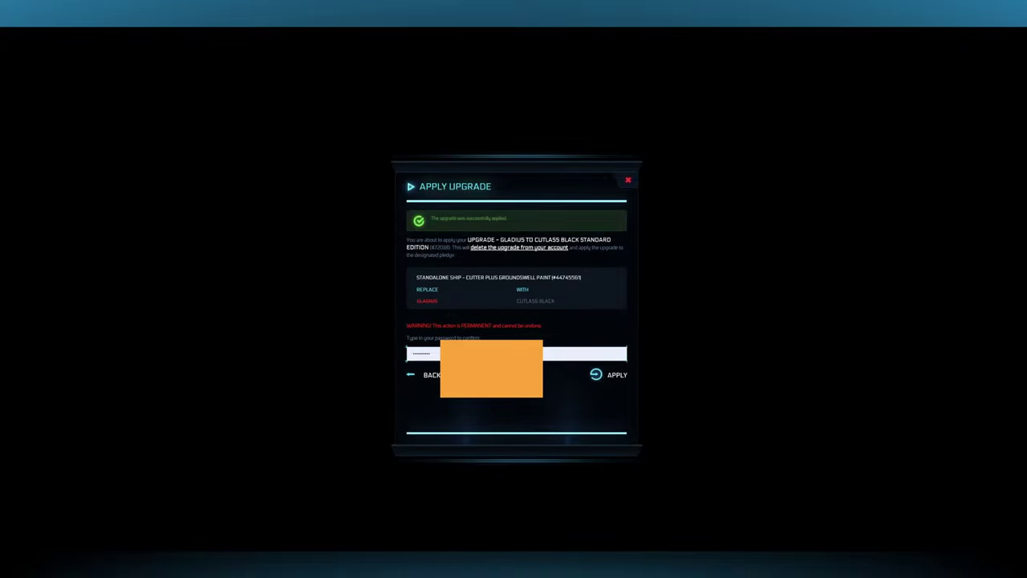
left_click(618, 378)
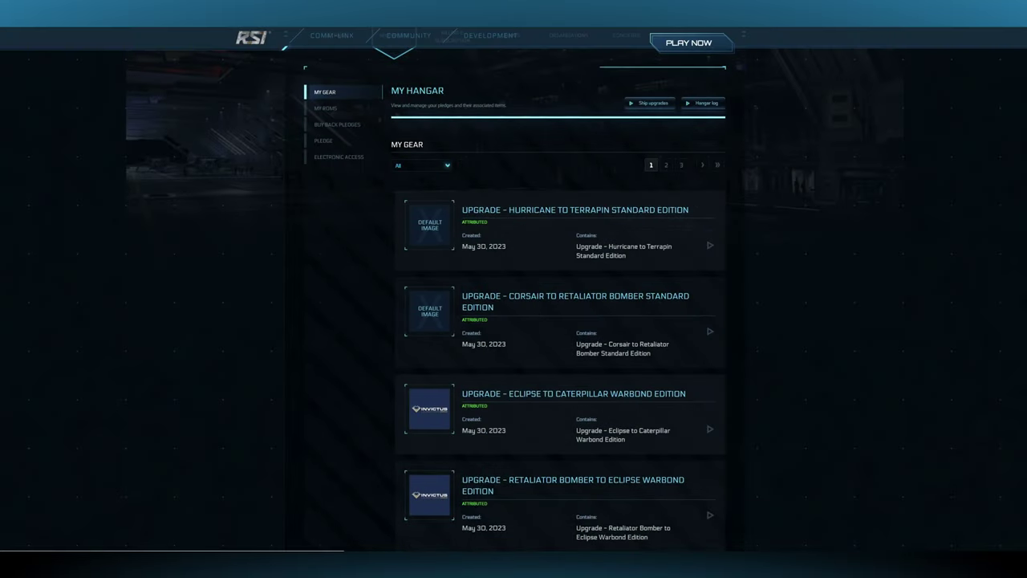
scroll(507, 339, "up", 2)
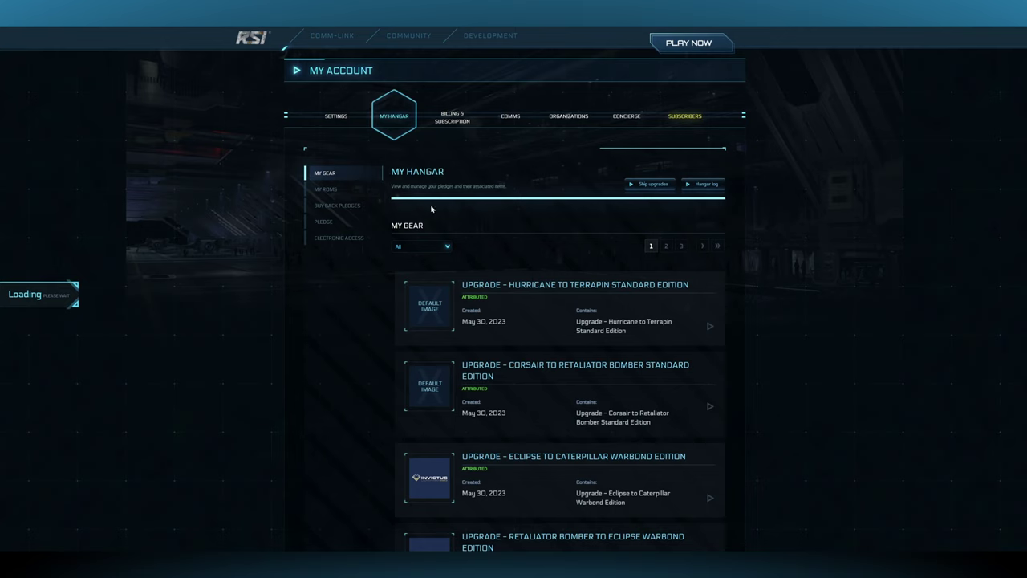
- Search 'cutlass' and expand the Cutlass Black to Nova Warbond Edition upgrade
left_click(464, 284)
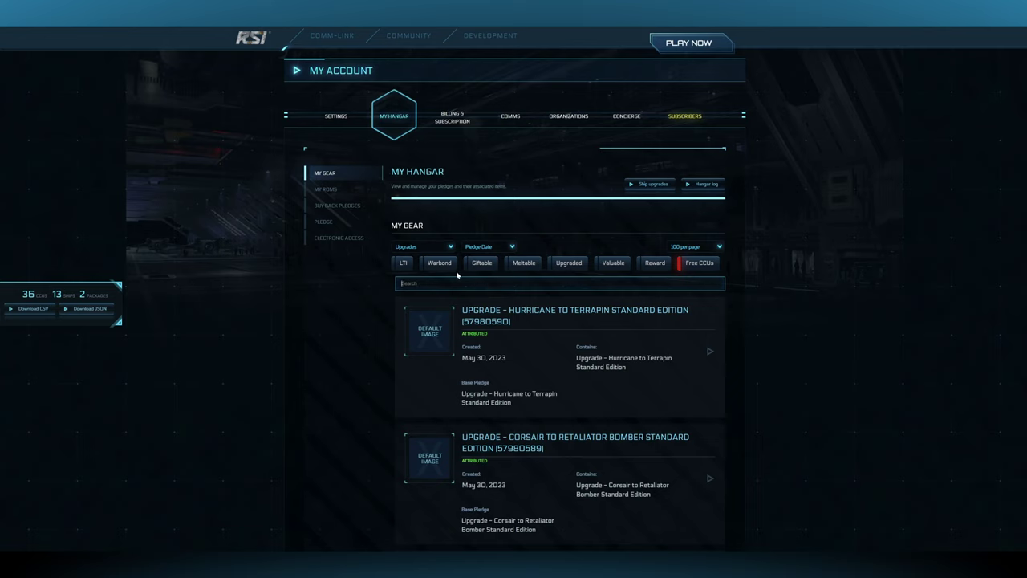
type("cutlass")
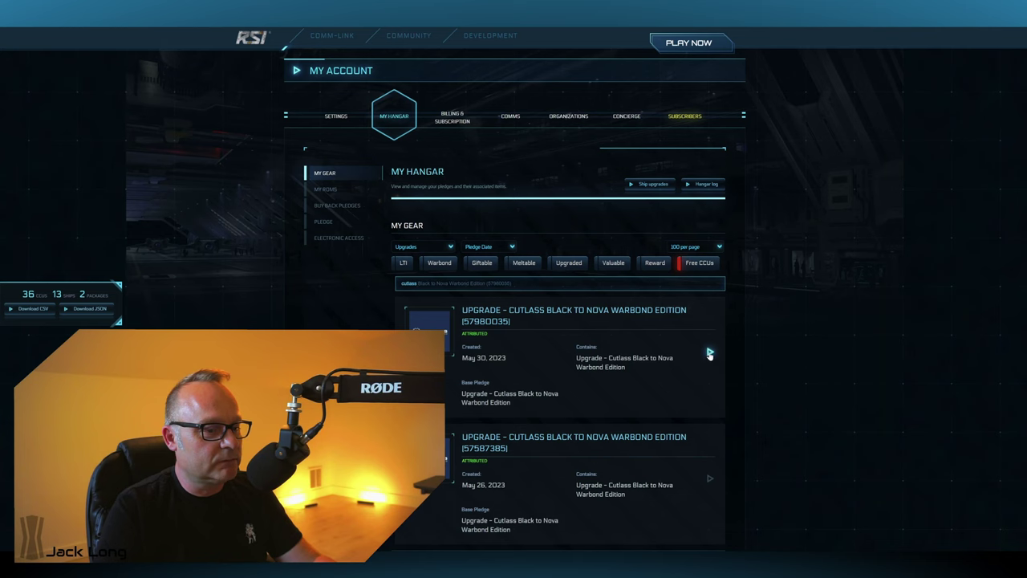
scroll(648, 346, "down", 1)
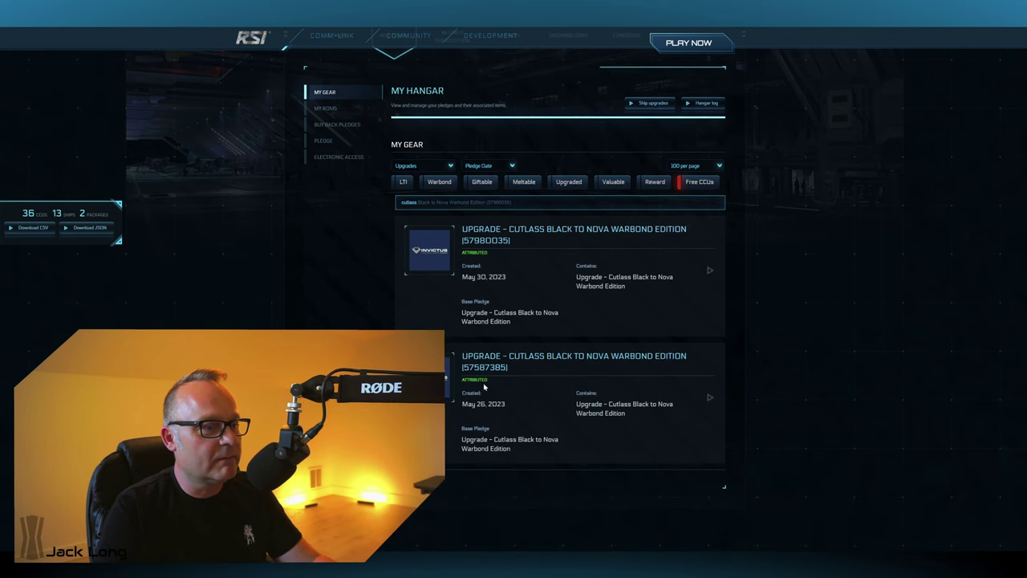
scroll(526, 290, "up", 1)
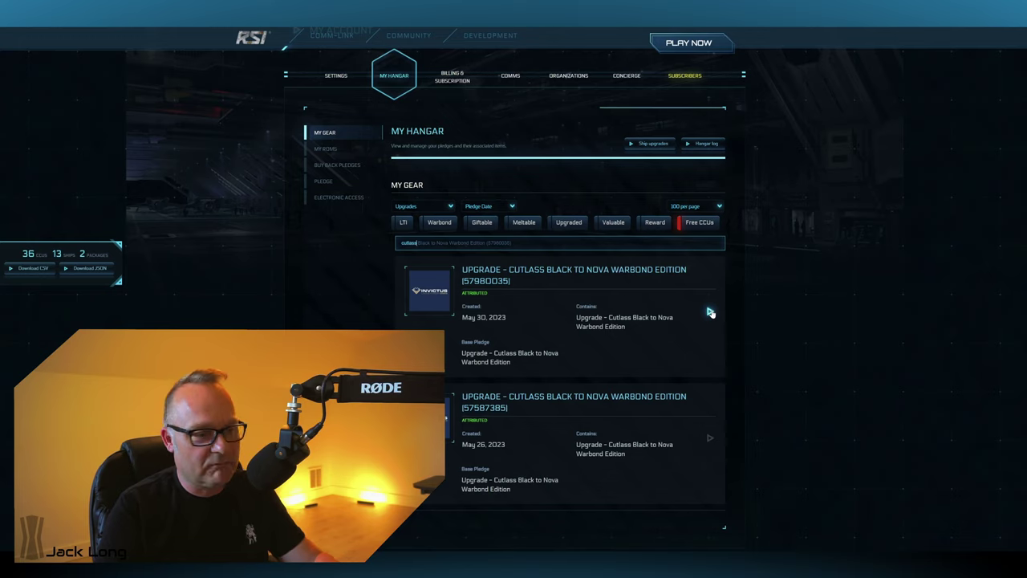
left_click(709, 311)
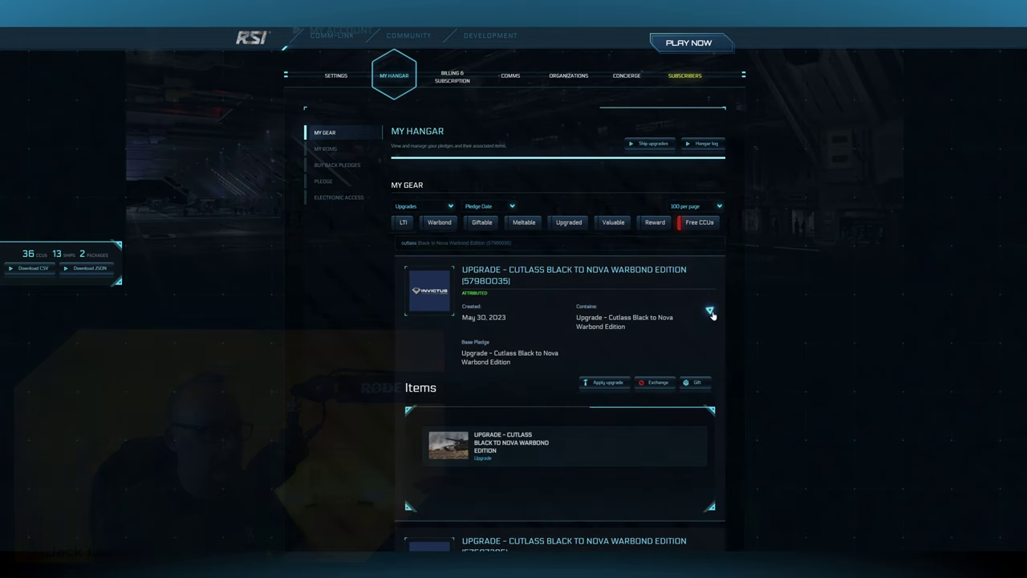
- Apply the Nova upgrade to the Cutter plus Groundswell Paint pledge, confirming with the password
left_click(608, 382)
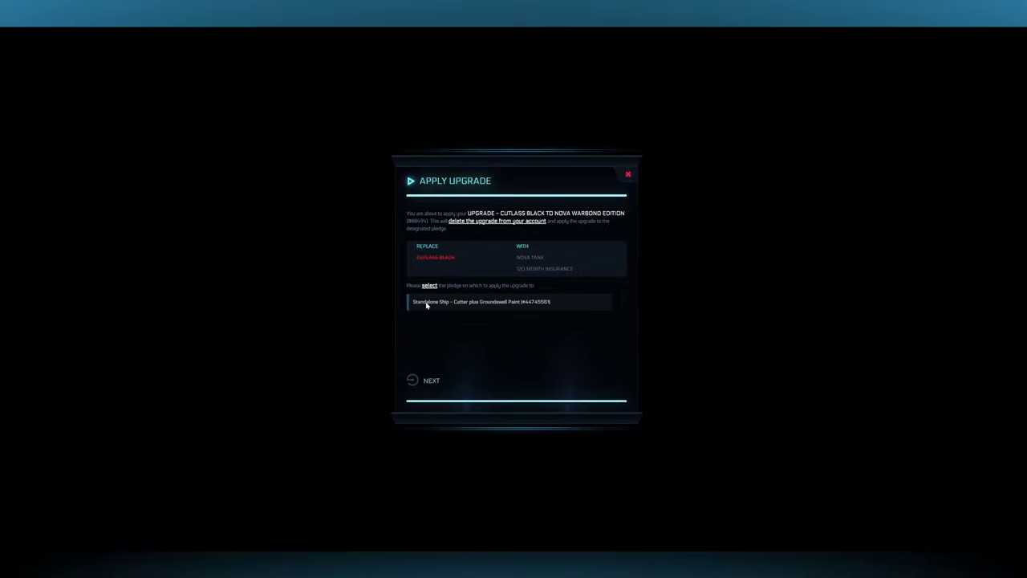
left_click(427, 302)
left_click(417, 399)
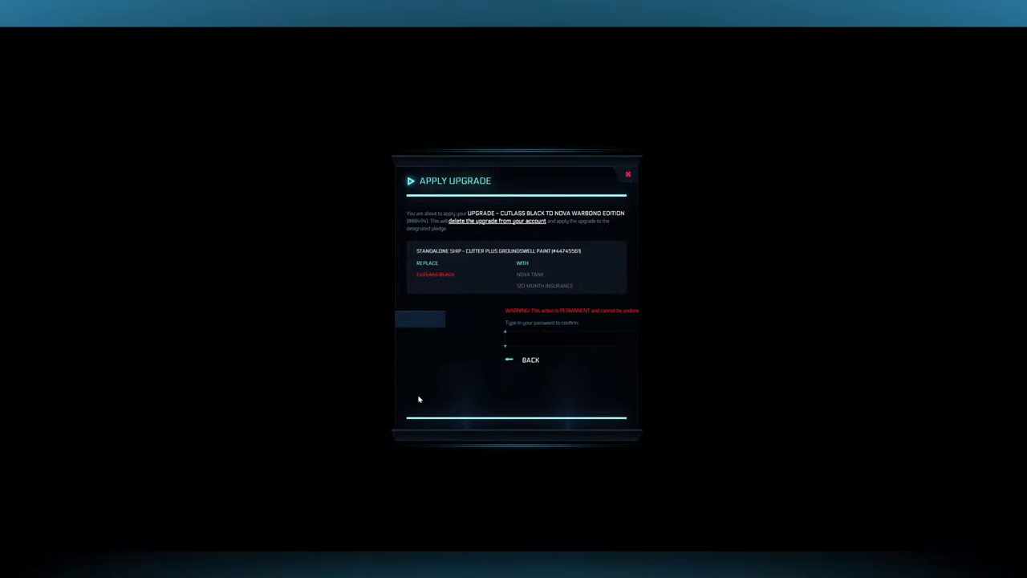
left_click(425, 337)
key("ctrl+v")
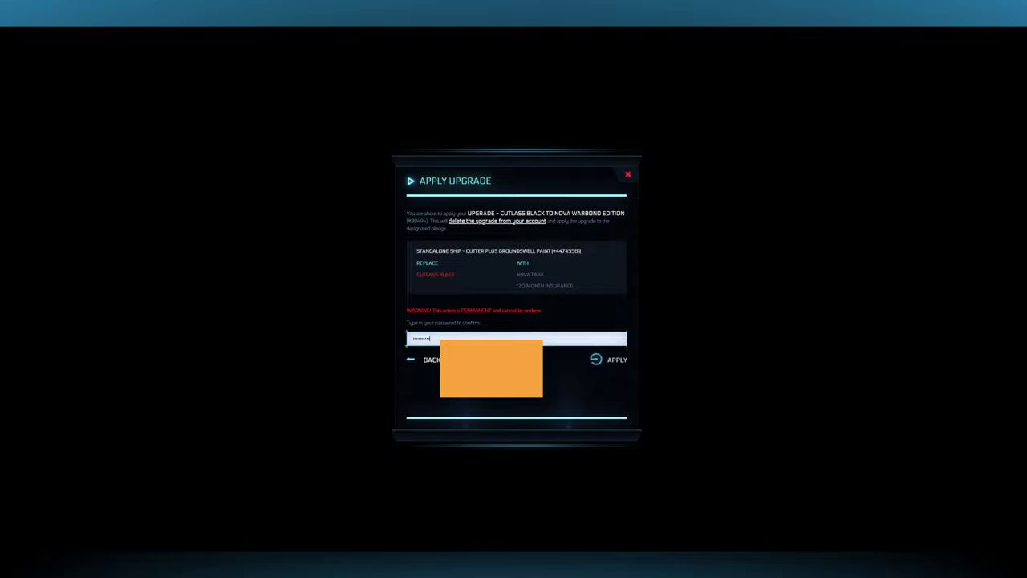
left_click(610, 360)
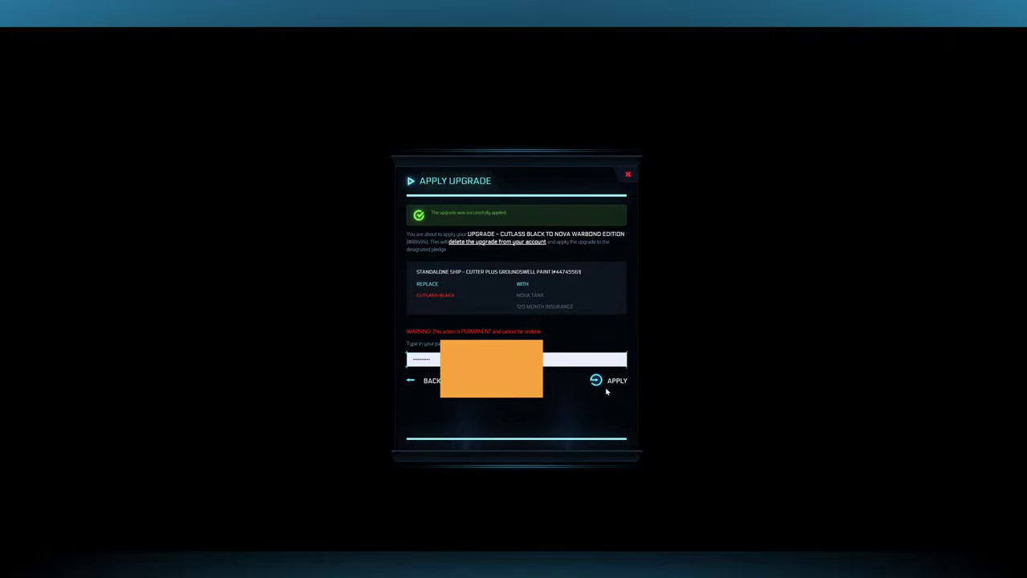
left_click(611, 385)
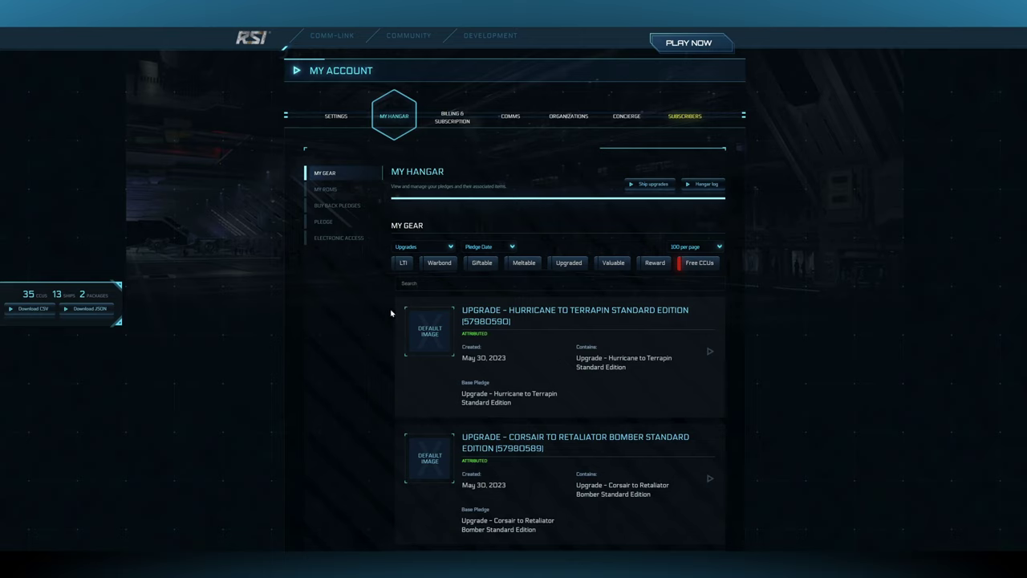
- Search 'No' and apply the Nova to F7C-S Hornet Ghost upgrade to the Cutter plus Groundswell Paint pledge, confirming with the account password
left_click(417, 283)
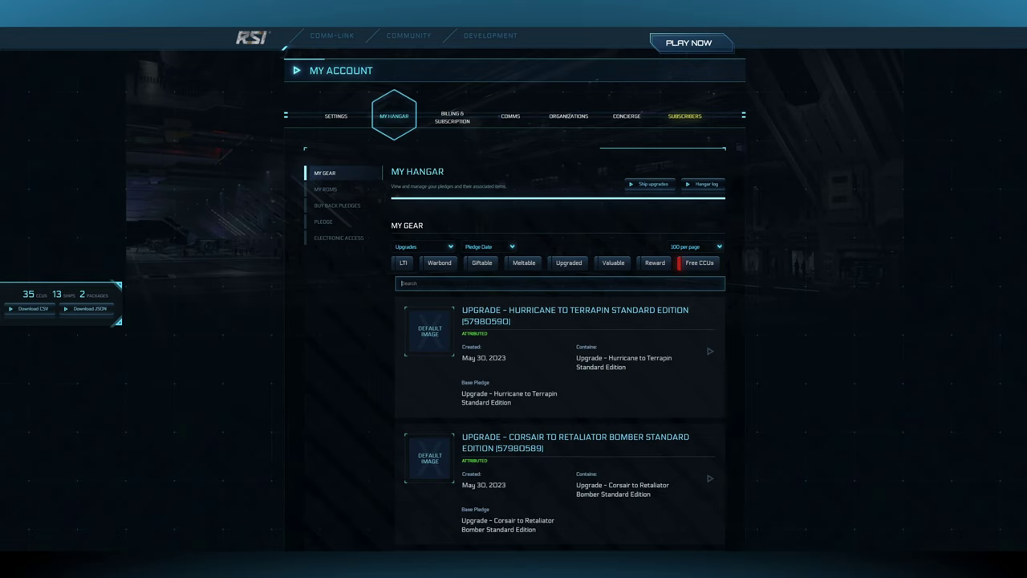
type("Nova")
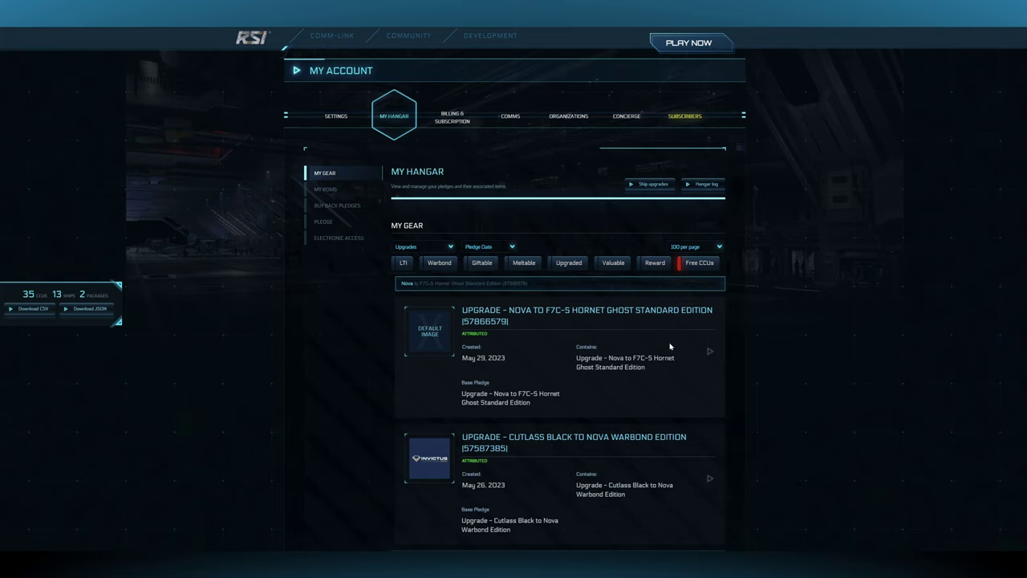
left_click(710, 351)
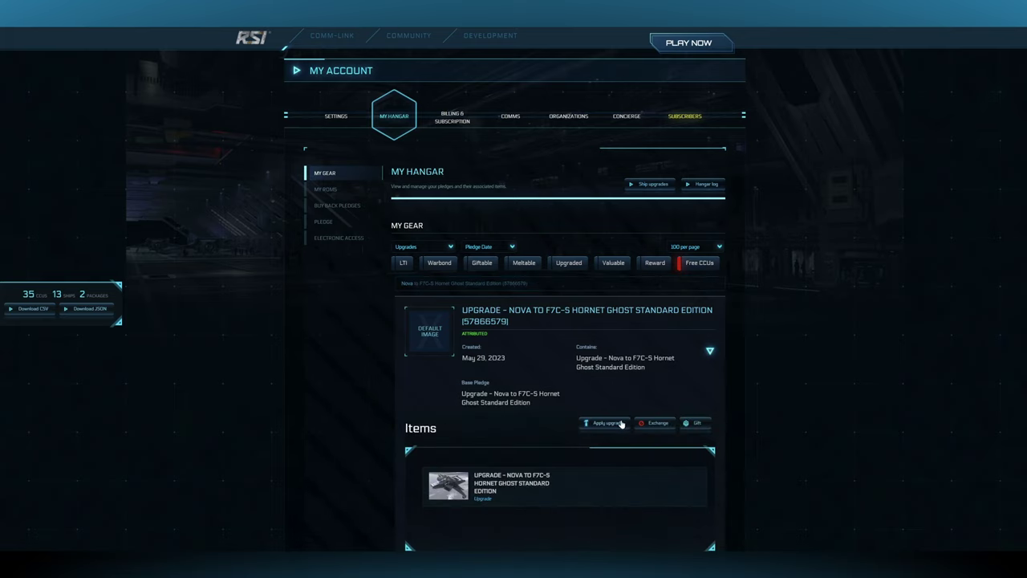
left_click(620, 424)
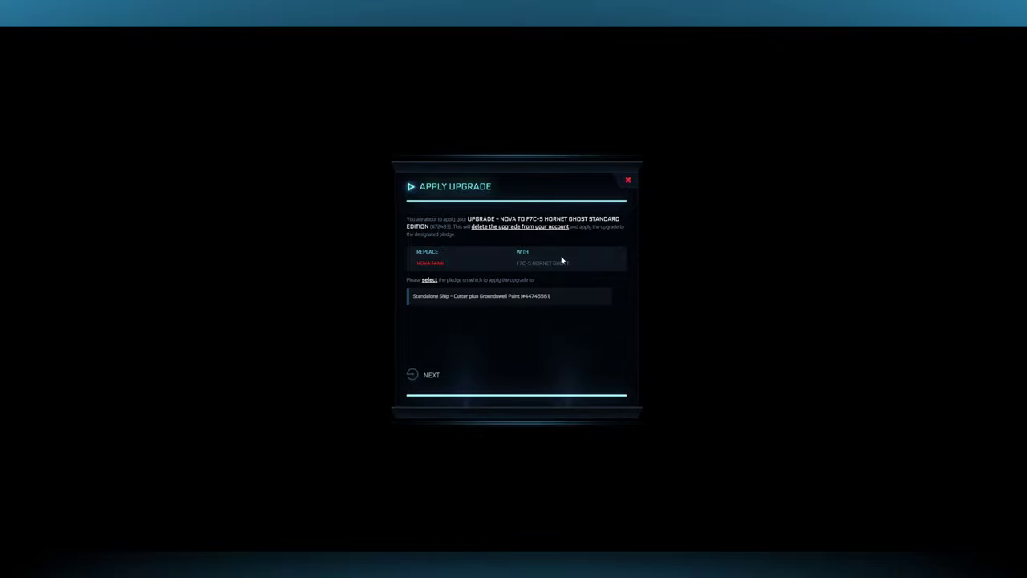
left_click(427, 299)
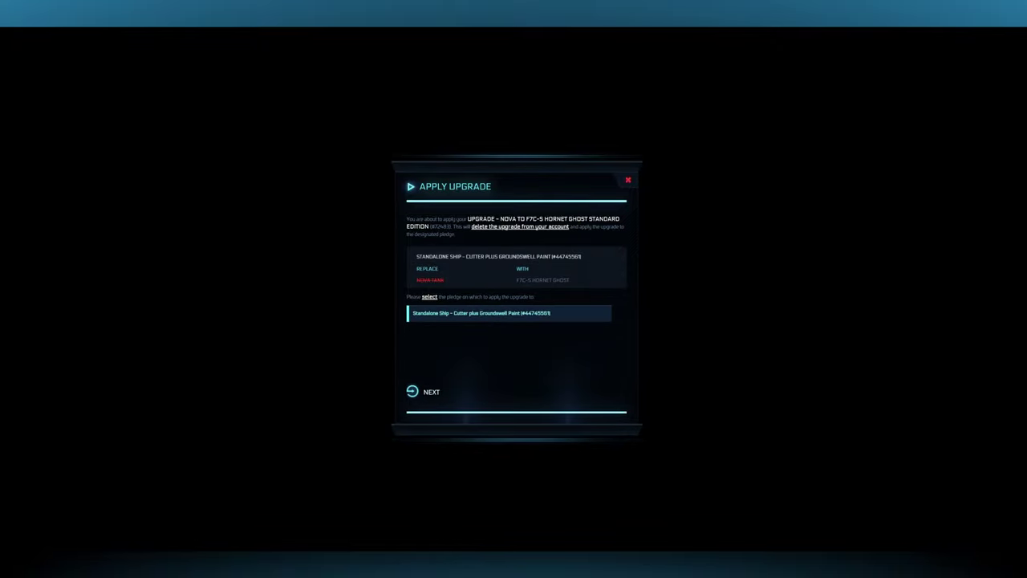
left_click(432, 392)
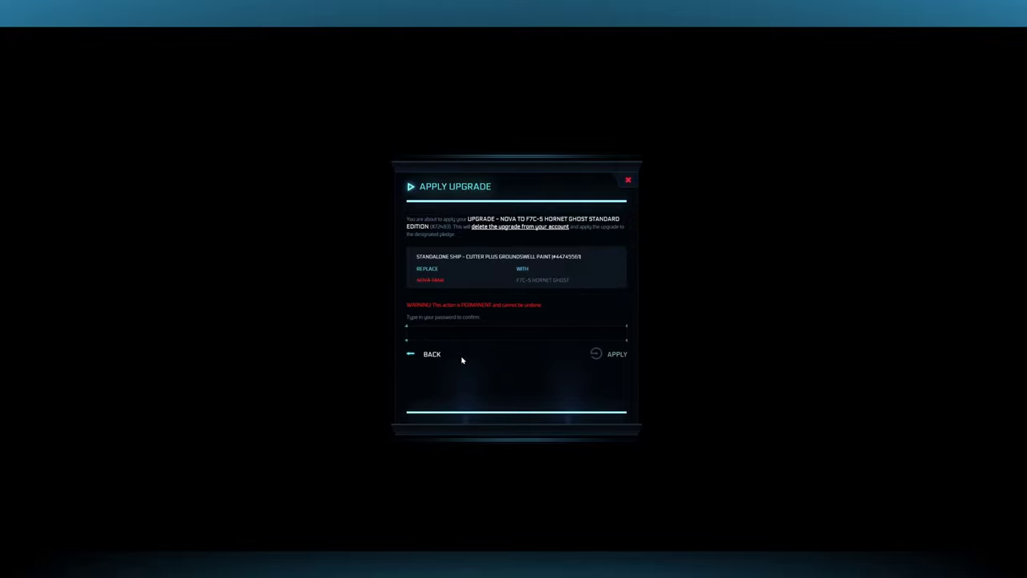
key("ctrl+v")
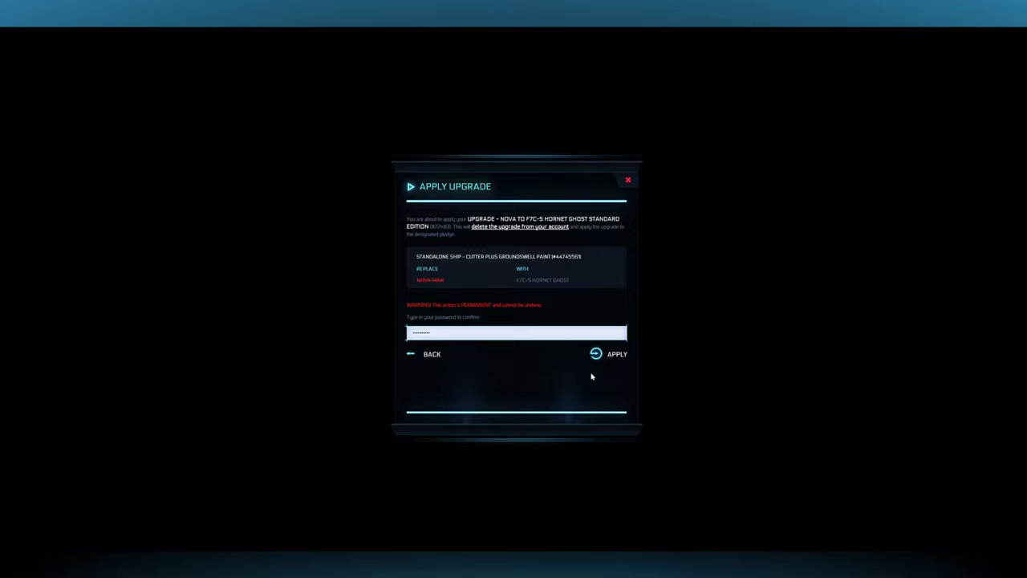
left_click(618, 354)
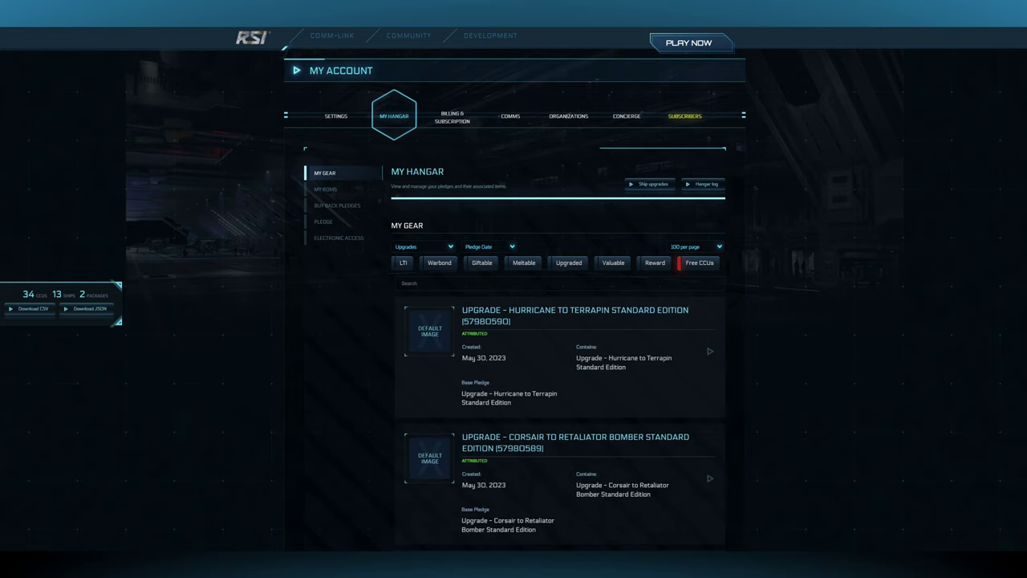
- Search 'F7C' and apply the first Hornet Ghost to Ballista Warbond upgrade to the Cutter pledge, confirming with the password
left_click(417, 284)
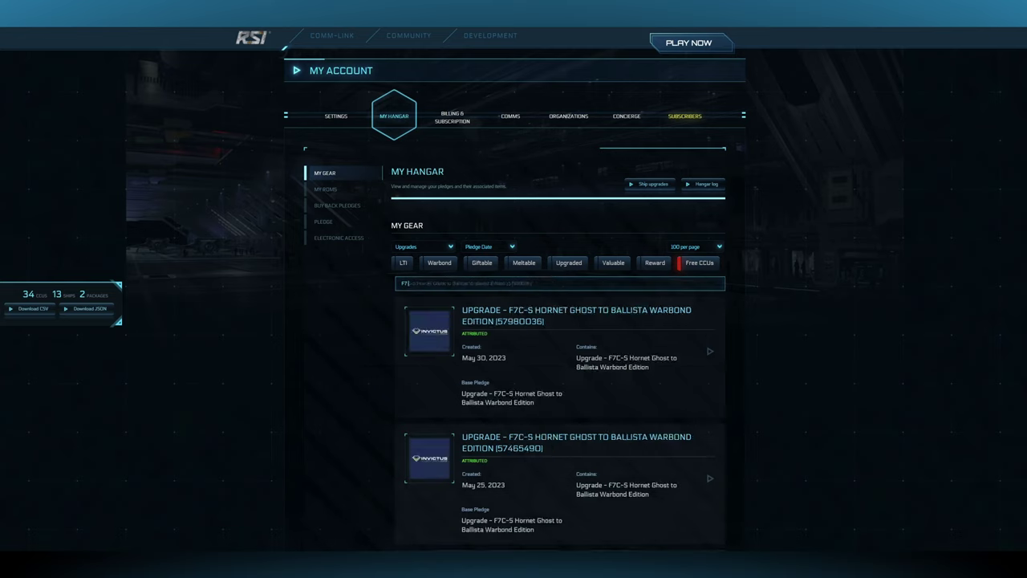
left_click(581, 325)
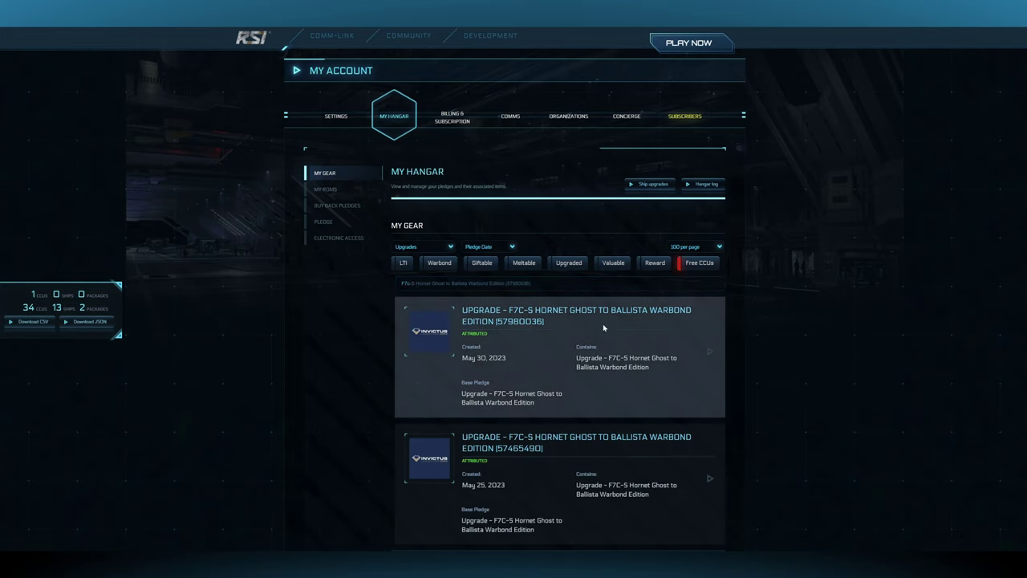
left_click(709, 353)
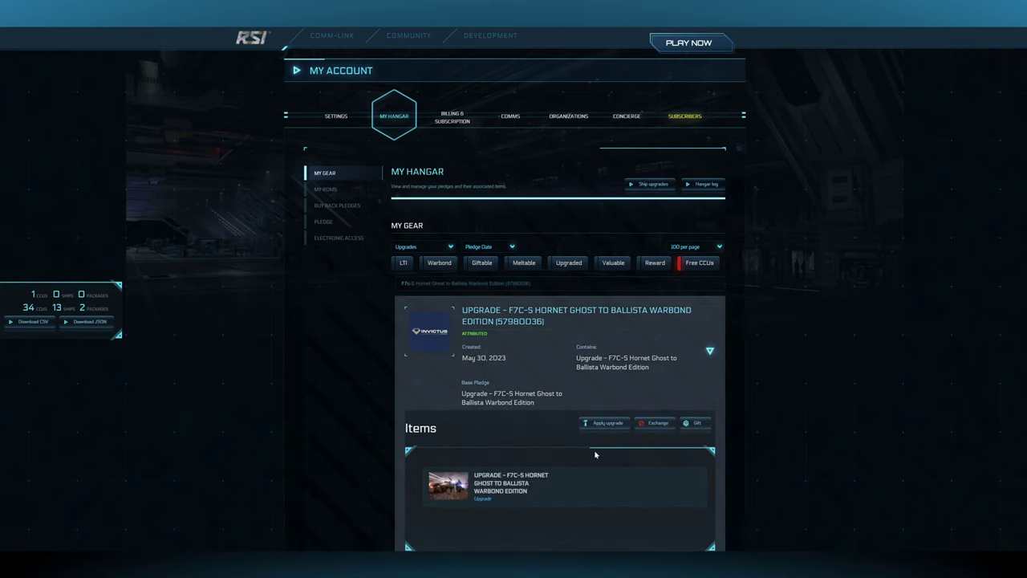
left_click(607, 424)
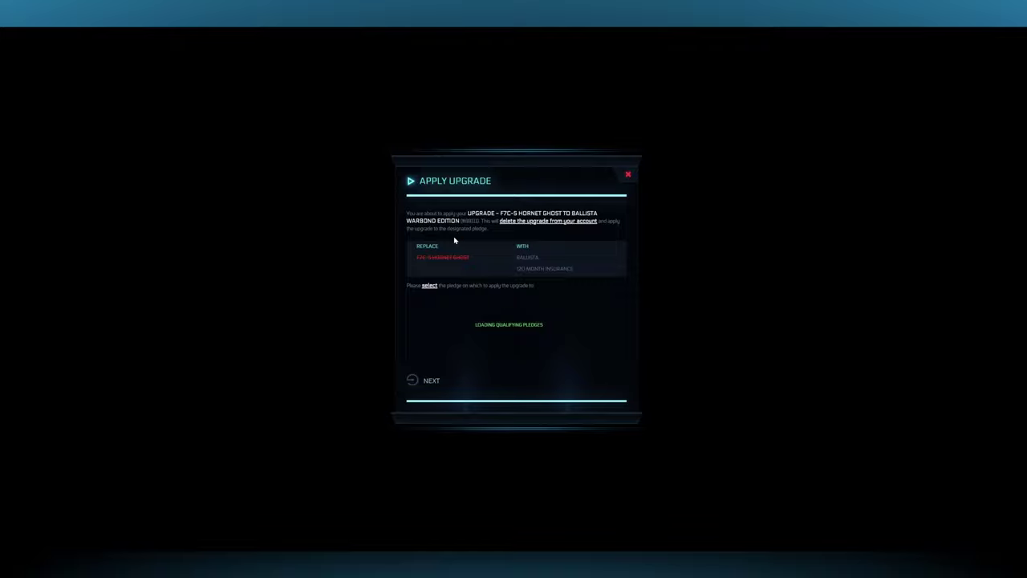
left_click(434, 303)
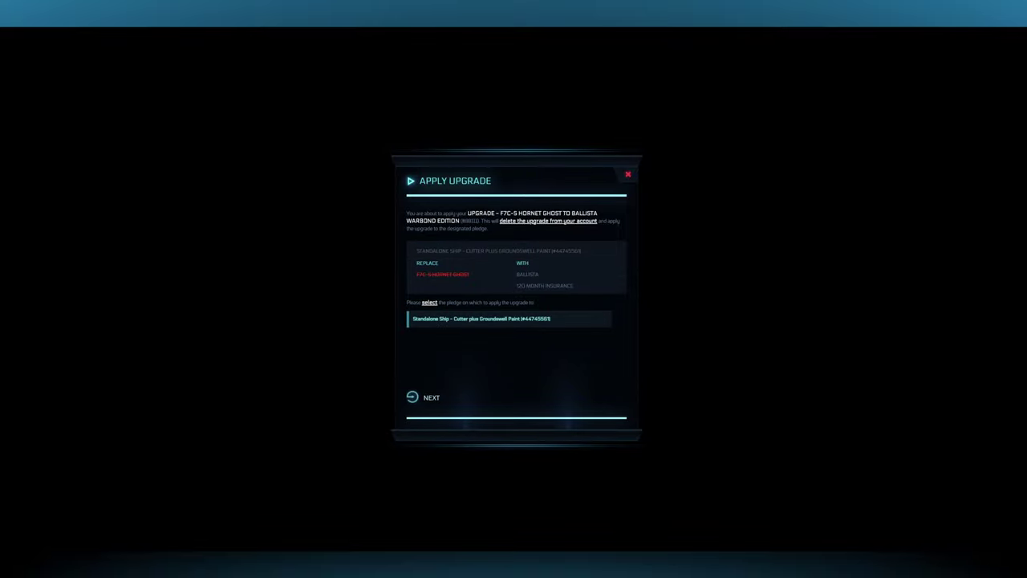
left_click(416, 395)
left_click(489, 338)
key("ctrl+v")
left_click(608, 363)
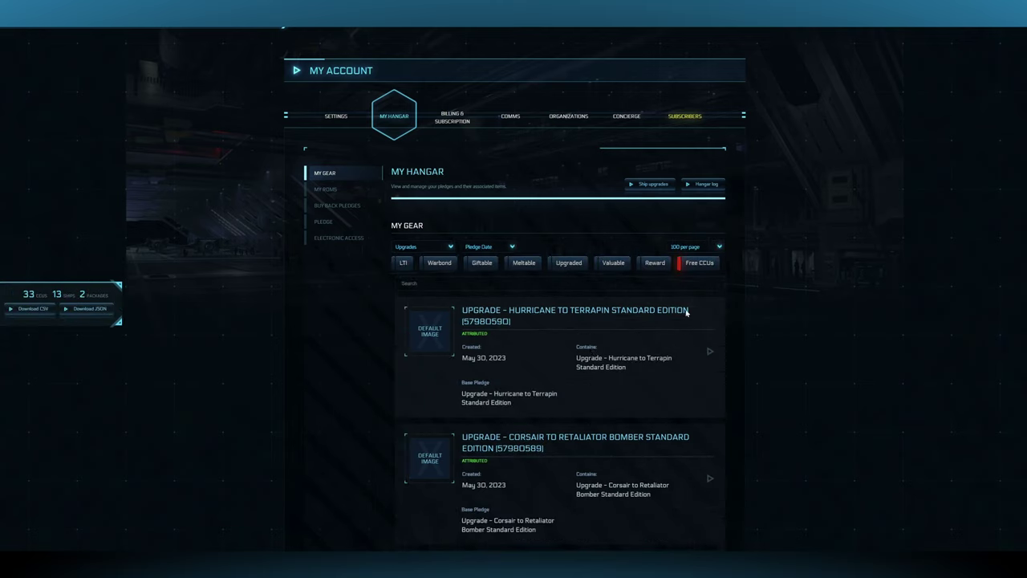
- Search 'Ba', expand the Ballista to Prospector Warbond upgrade and start applying it
left_click(433, 284)
type("Ba")
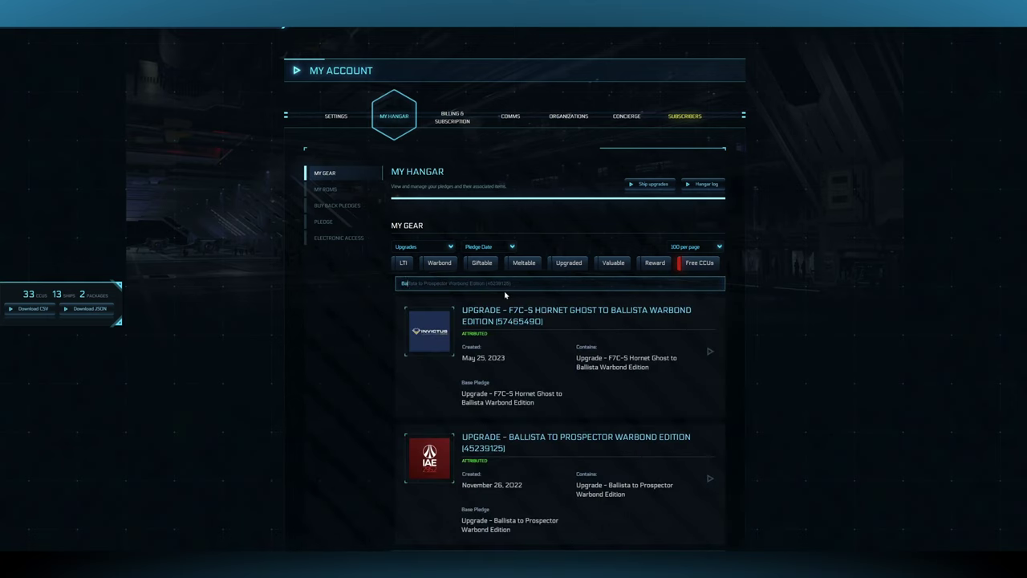
scroll(507, 297, "down", 1)
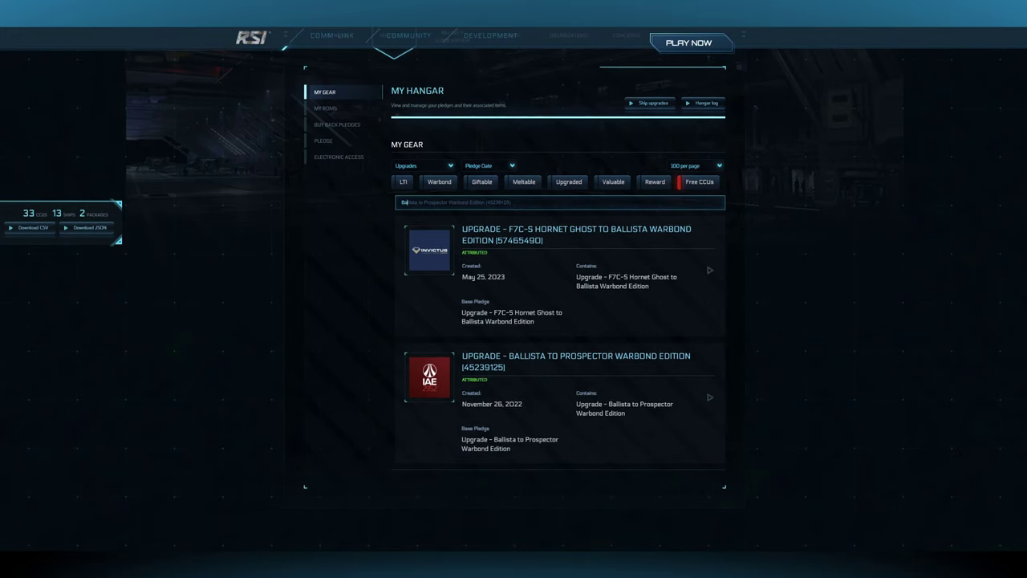
left_click(710, 397)
scroll(554, 361, "down", 1)
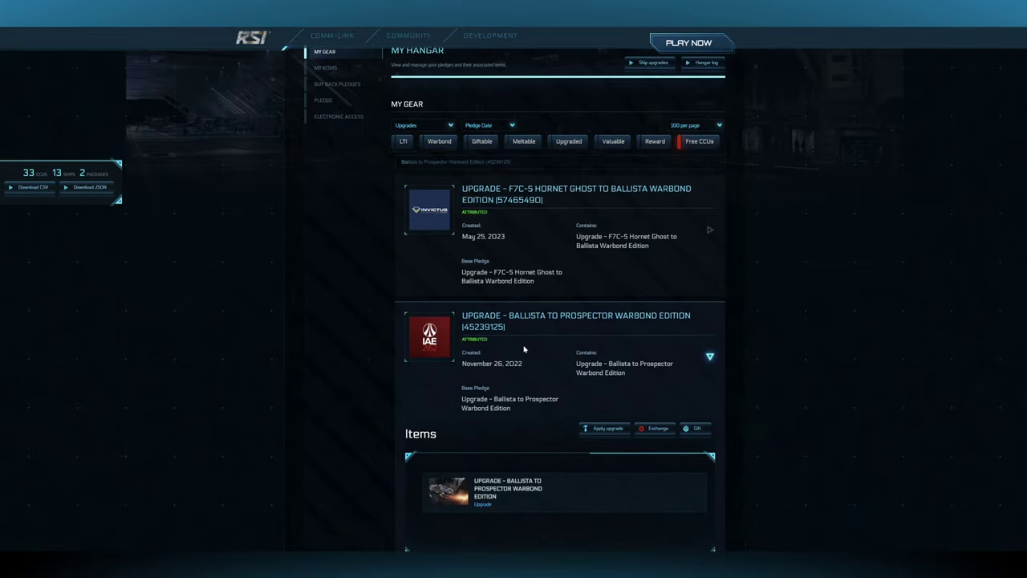
scroll(525, 348, "down", 1)
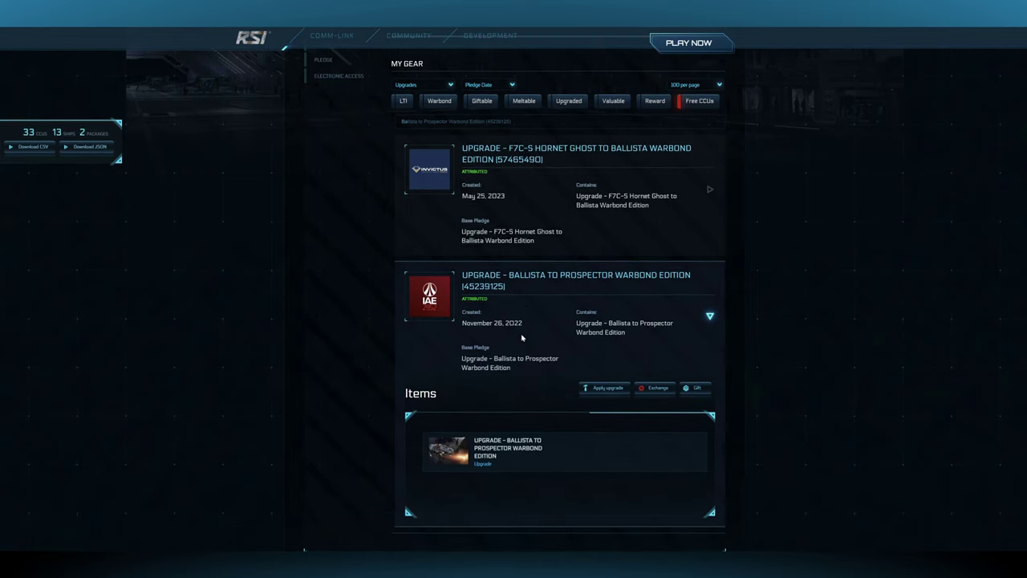
scroll(521, 337, "down", 1)
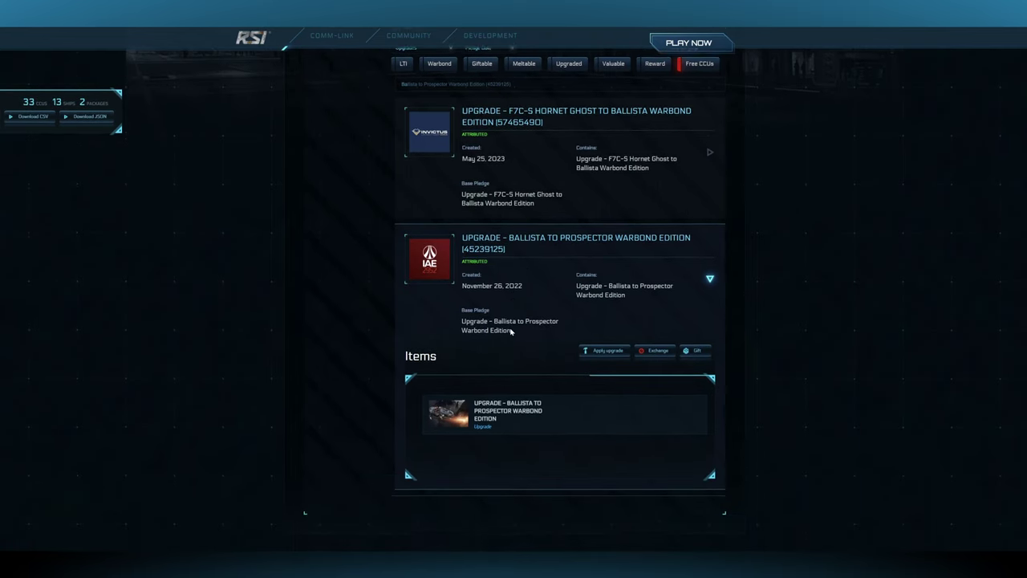
left_click(607, 348)
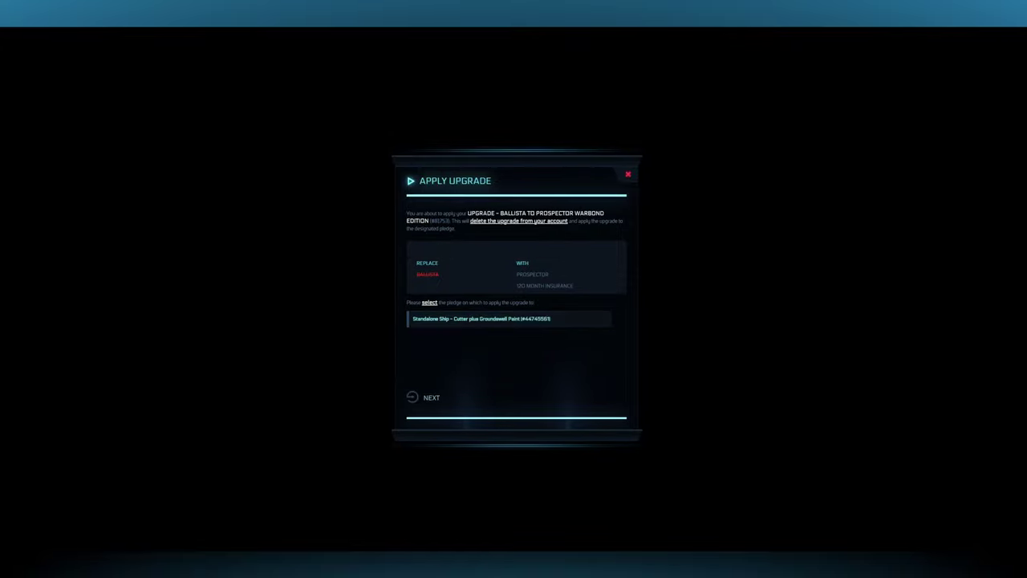
- Choose the Cutter plus Groundswell Paint pledge and confirm the Ballista to Prospector upgrade with the account password
left_click(537, 319)
left_click(418, 398)
left_click(413, 338)
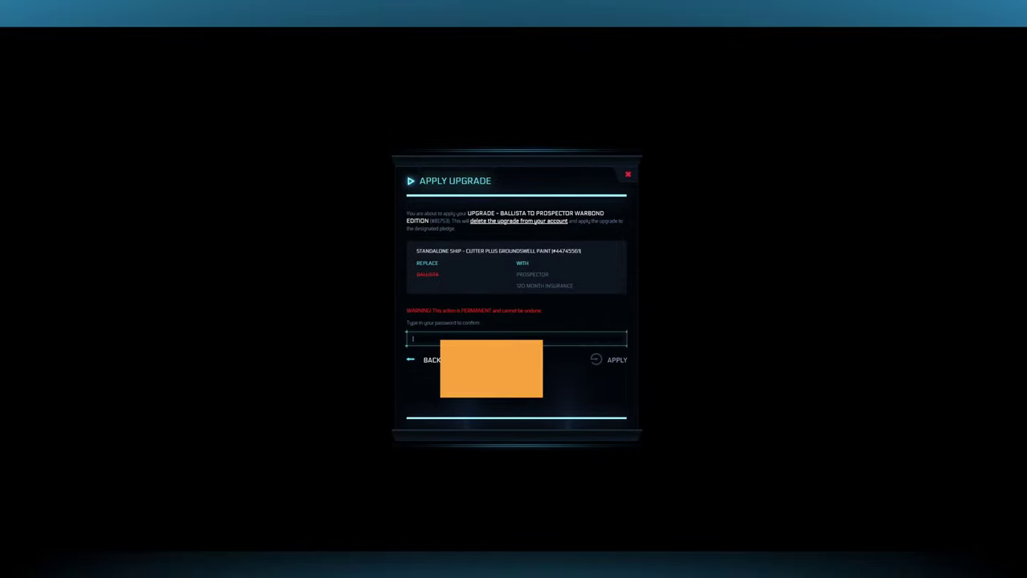
key("ctrl+v")
left_click(610, 361)
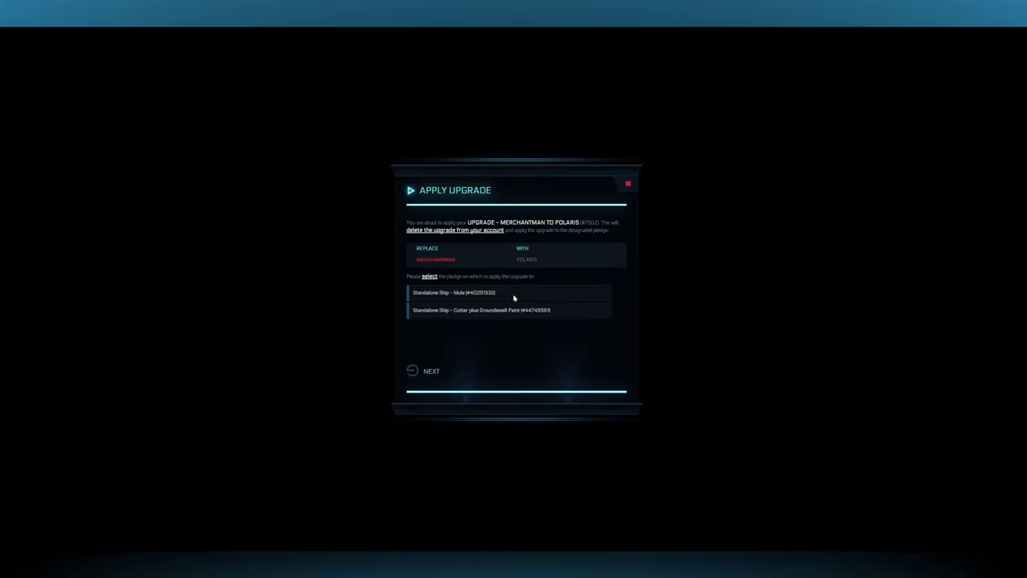
- Select the Cutter pledge and permanently apply the Merchantman to Polaris upgrade
left_click(428, 313)
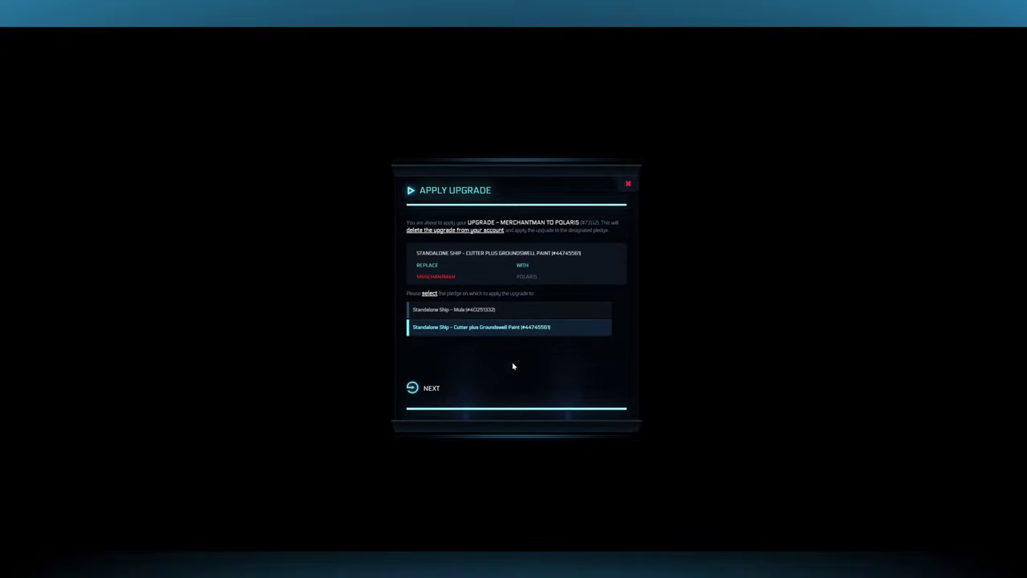
left_click(433, 390)
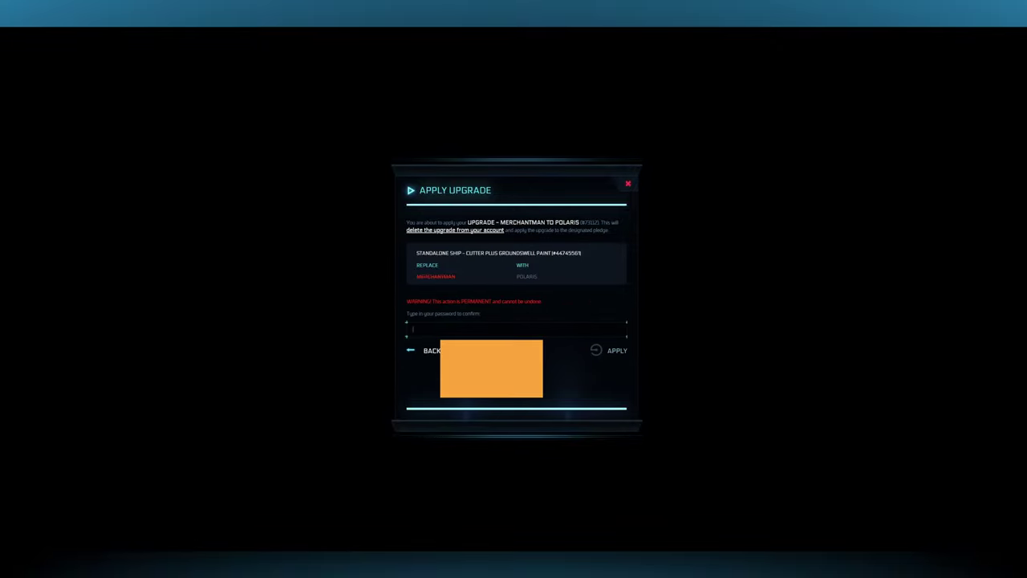
left_click(615, 351)
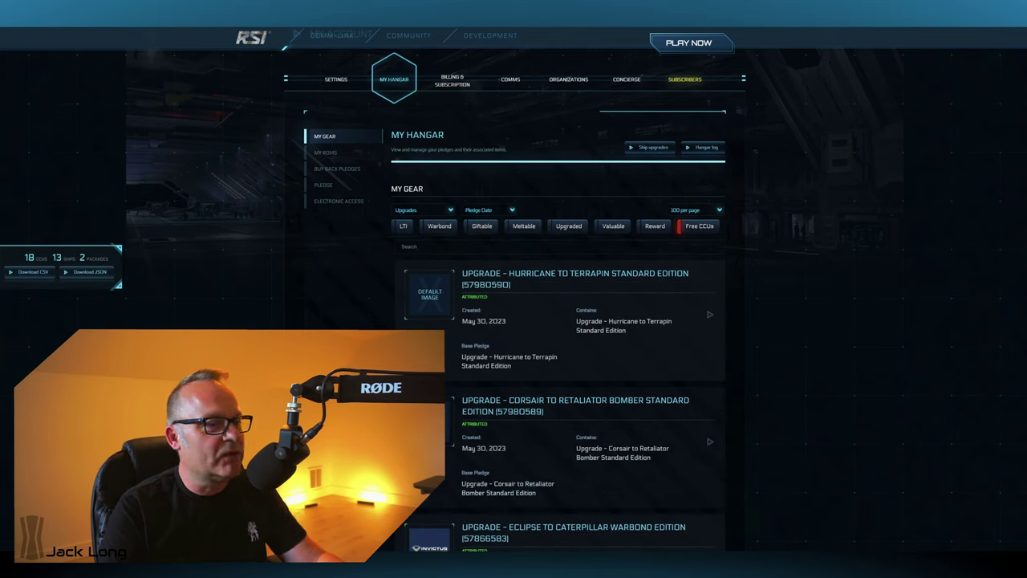
- Filter the hangar to Standalone Ships and scroll down to the Polaris - LTI pledge
left_click(449, 211)
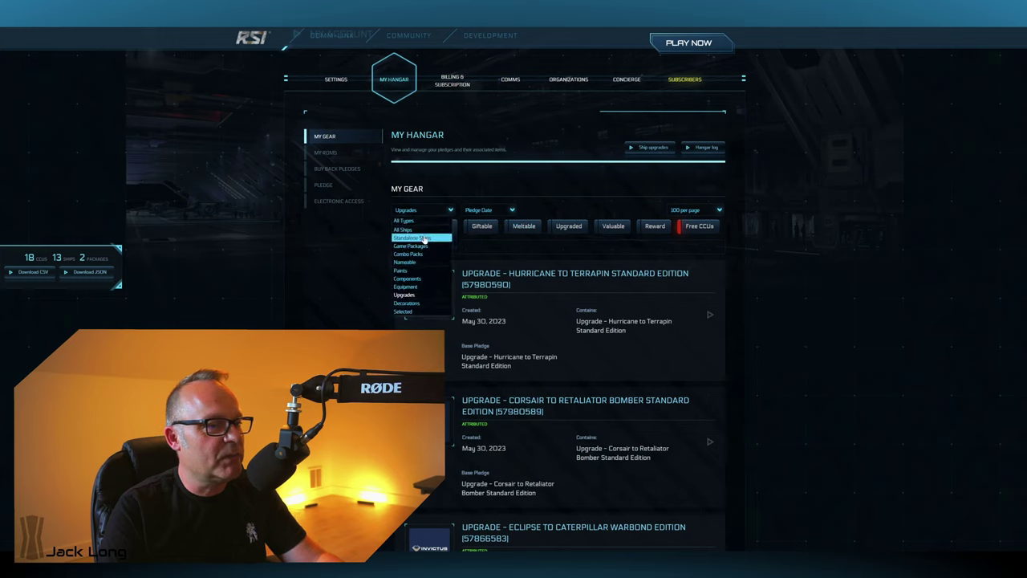
left_click(424, 238)
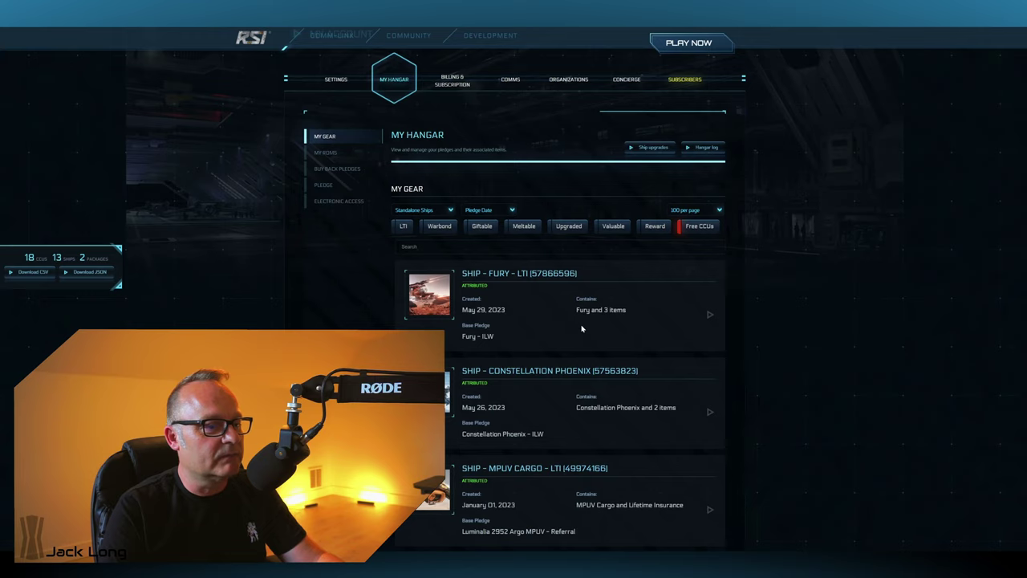
scroll(583, 329, "up", 1)
scroll(584, 329, "down", 2)
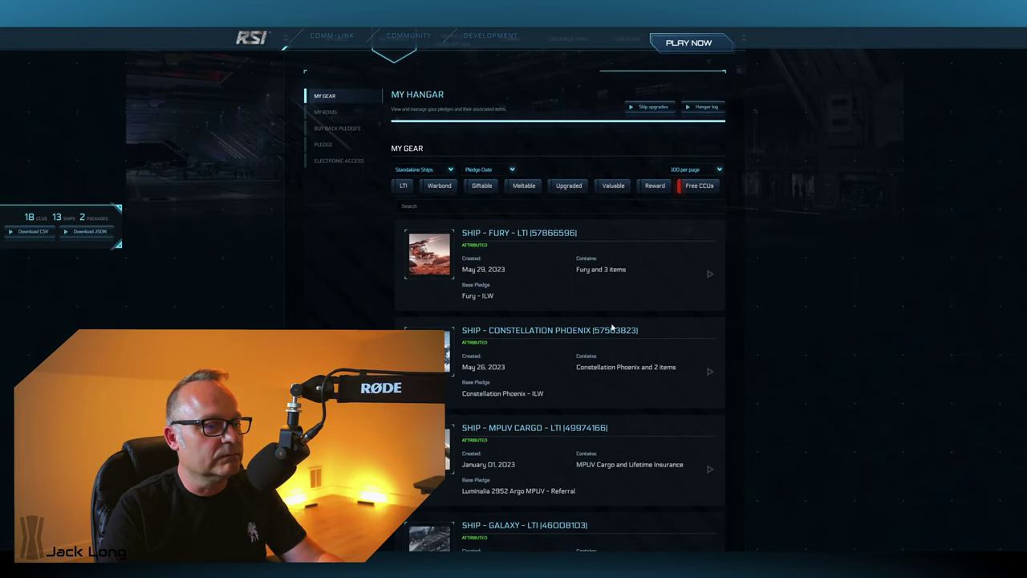
scroll(642, 329, "down", 1)
scroll(672, 333, "down", 2)
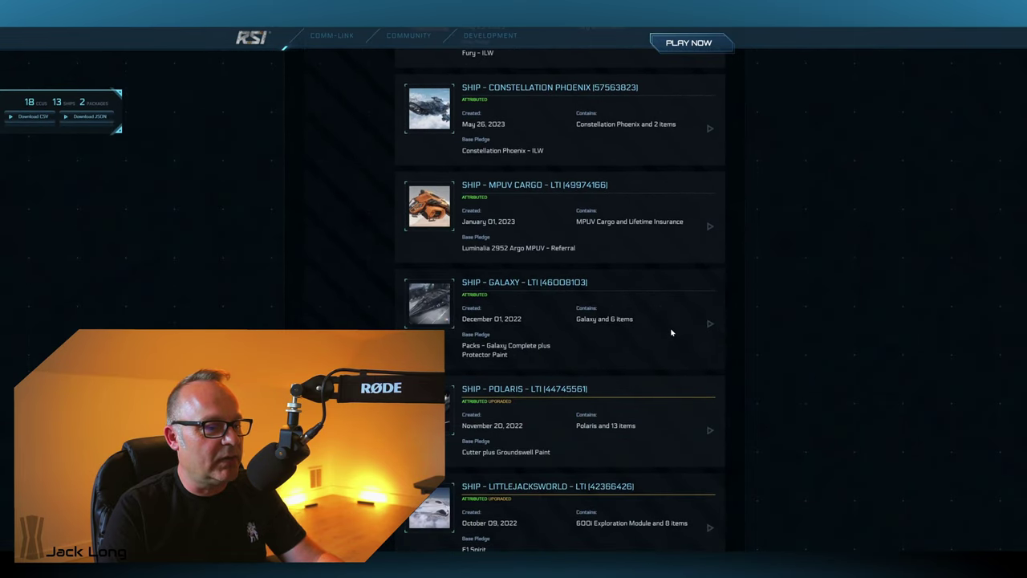
scroll(672, 332, "down", 1)
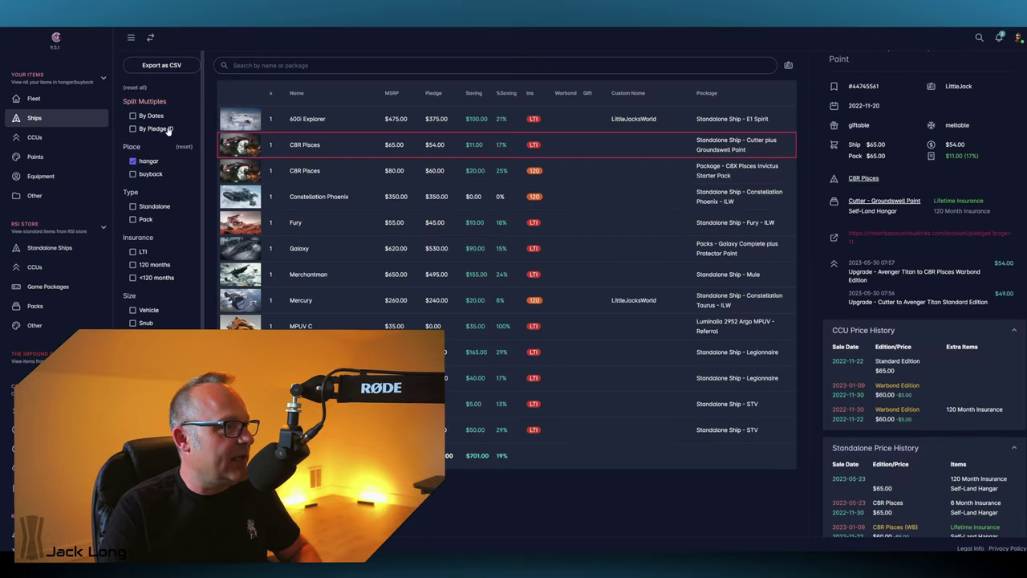
- Refresh Store/Hangar from the account menu and close the details panel to see the updated Ships table
left_click(1018, 37)
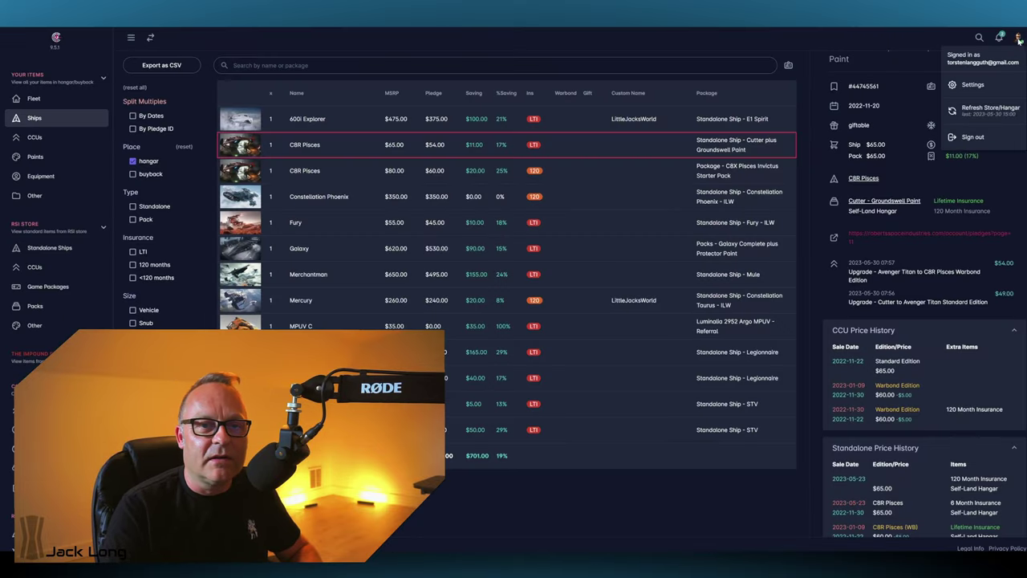
left_click(991, 109)
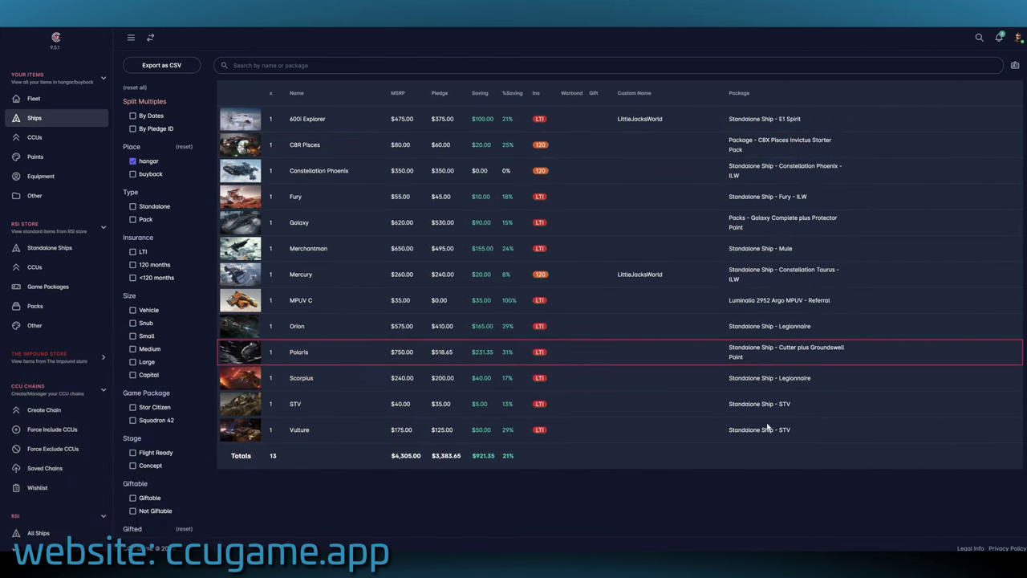
left_click(768, 428)
left_click(634, 354)
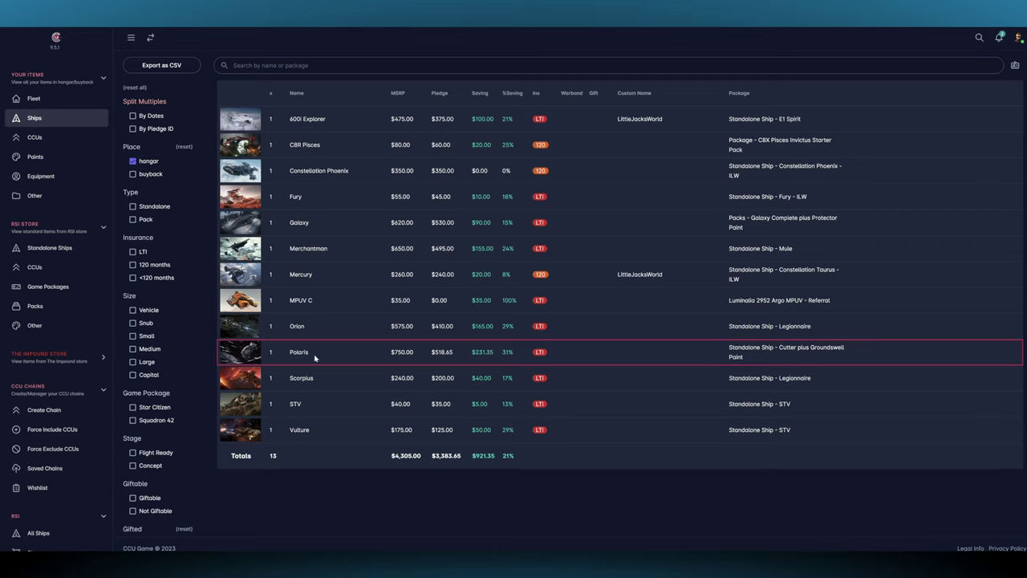
- Open the Polaris row's details and scroll through its LTI and Cutter-to-Polaris upgrade history
mouse_move(539, 356)
mouse_move(492, 358)
left_click(347, 355)
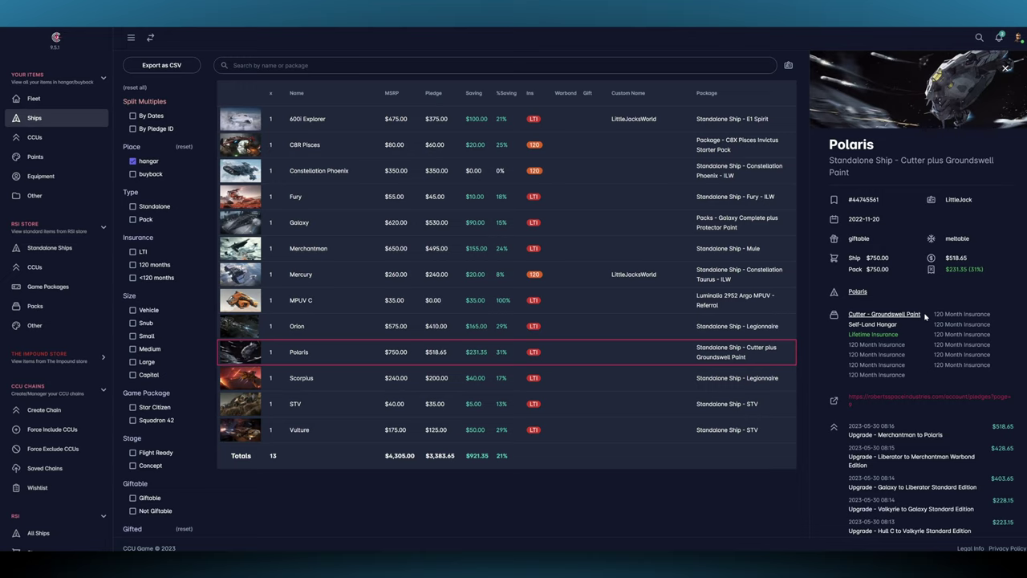
scroll(922, 363, "down", 5)
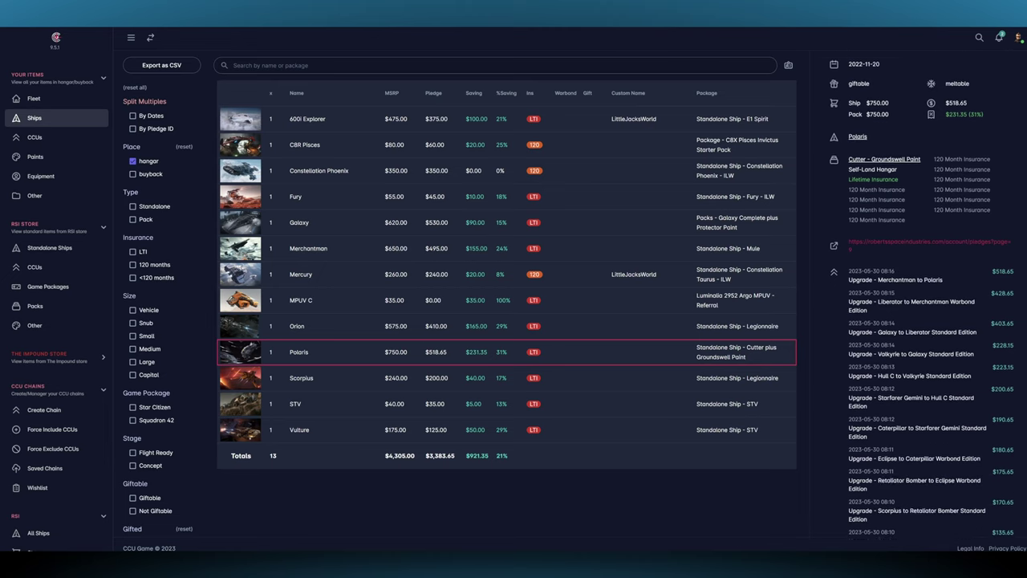
scroll(928, 394, "down", 4)
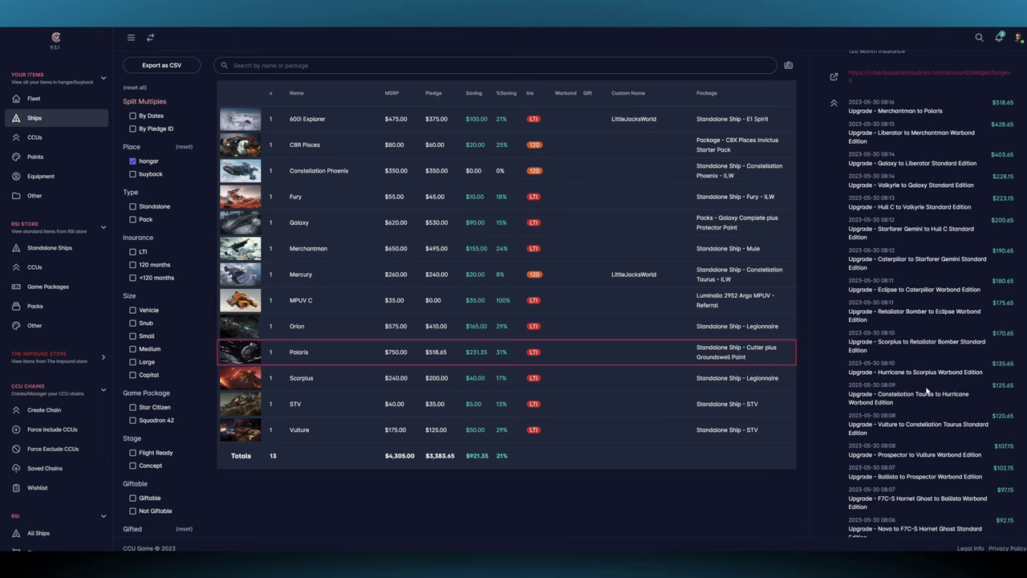
scroll(927, 390, "down", 5)
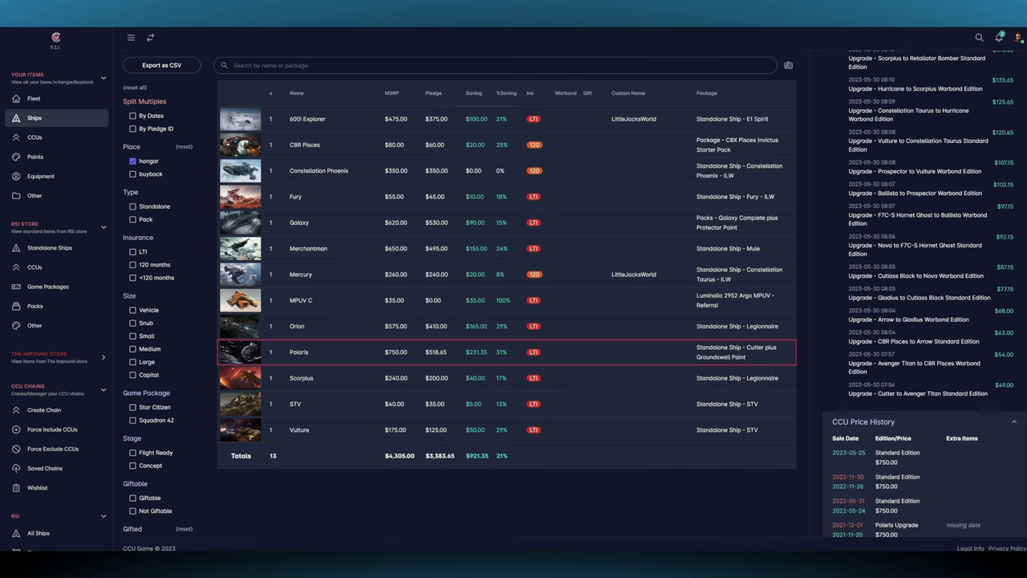
scroll(923, 396, "up", 5)
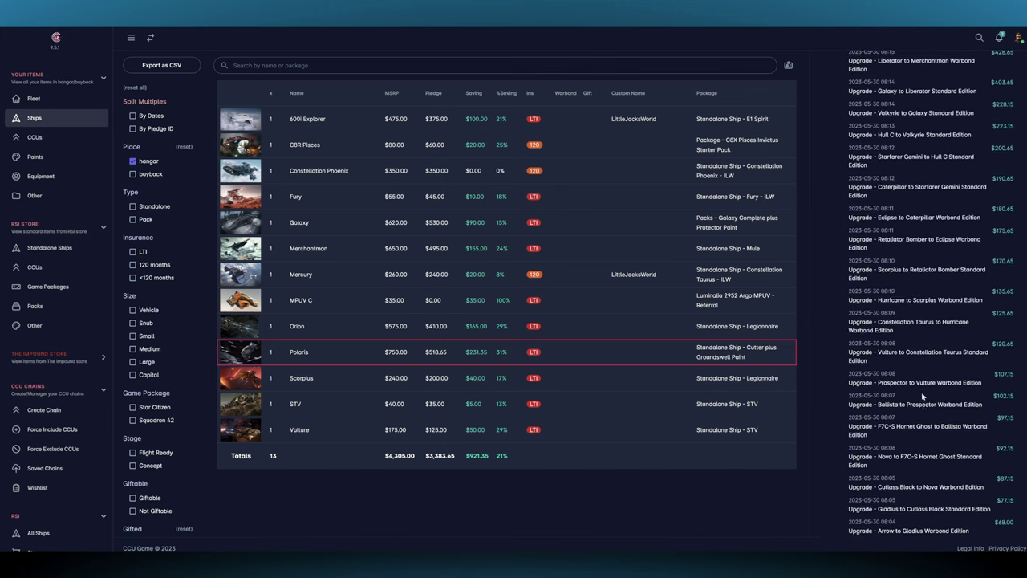
scroll(923, 396, "up", 6)
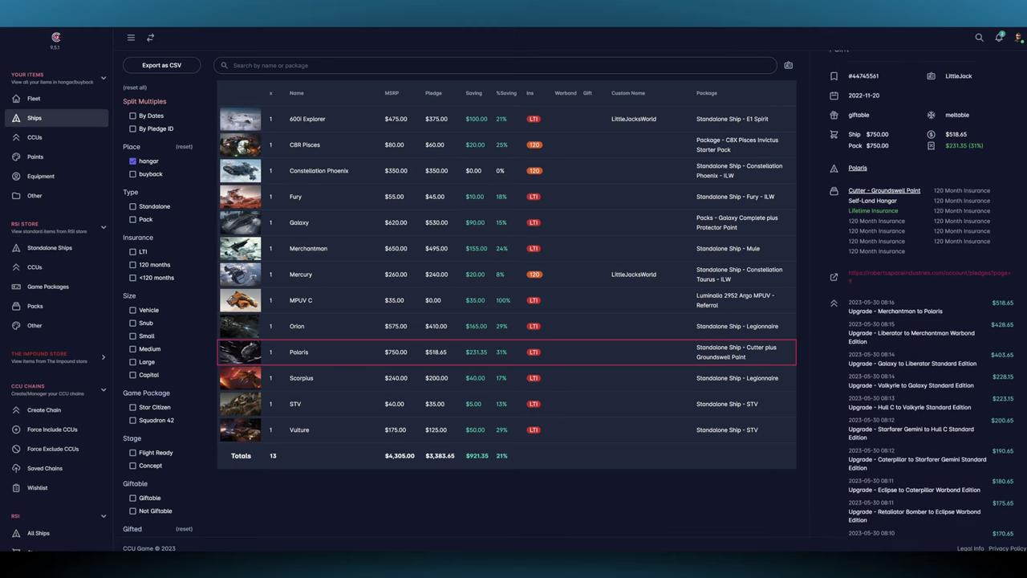
scroll(923, 393, "up", 3)
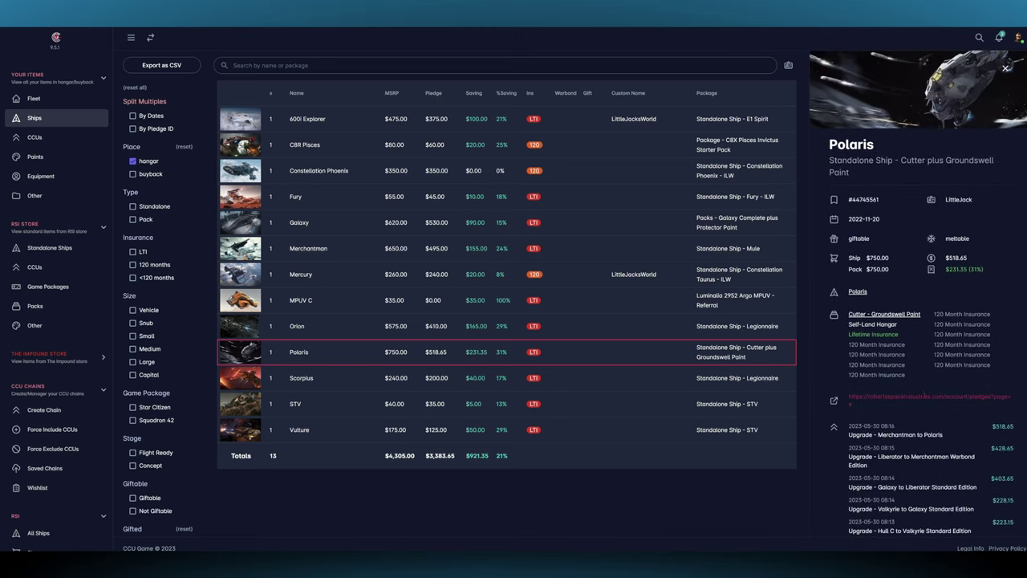
- In Fleet, hide ships from saved CCU chains, then open Saved Chains listing Cutter → Polaris and STV → Hull C
left_click(33, 99)
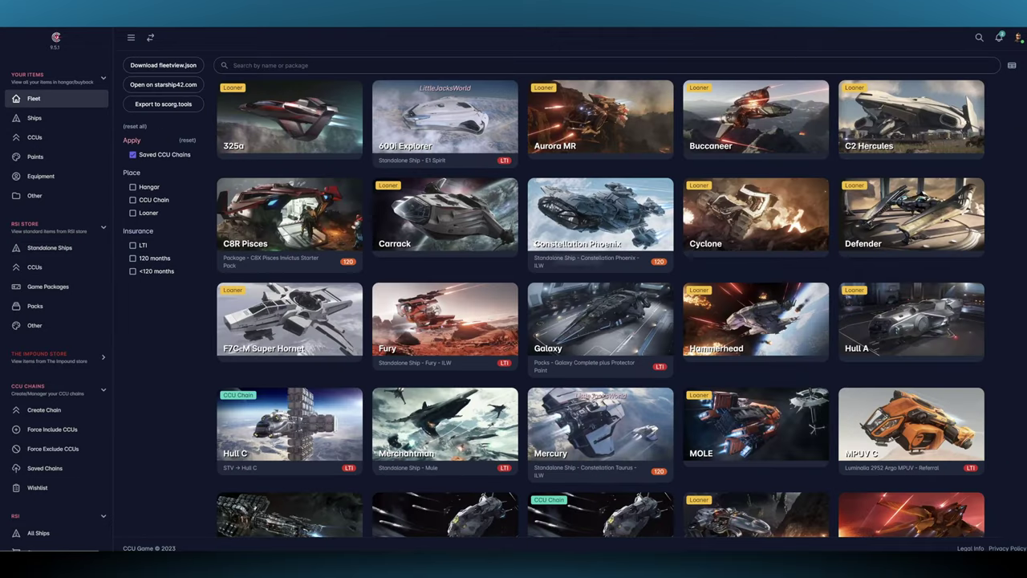
left_click(133, 156)
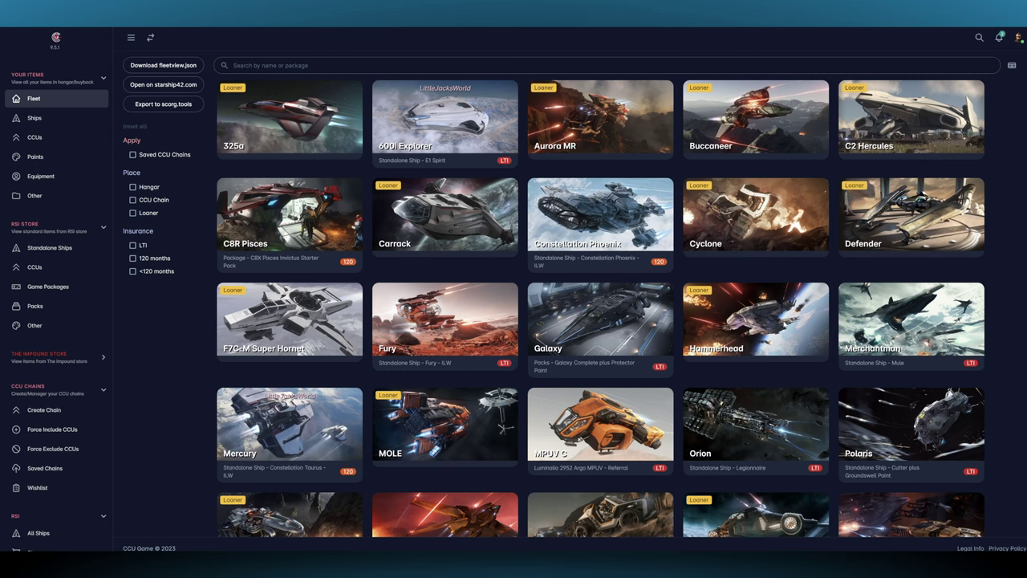
scroll(785, 324, "down", 1)
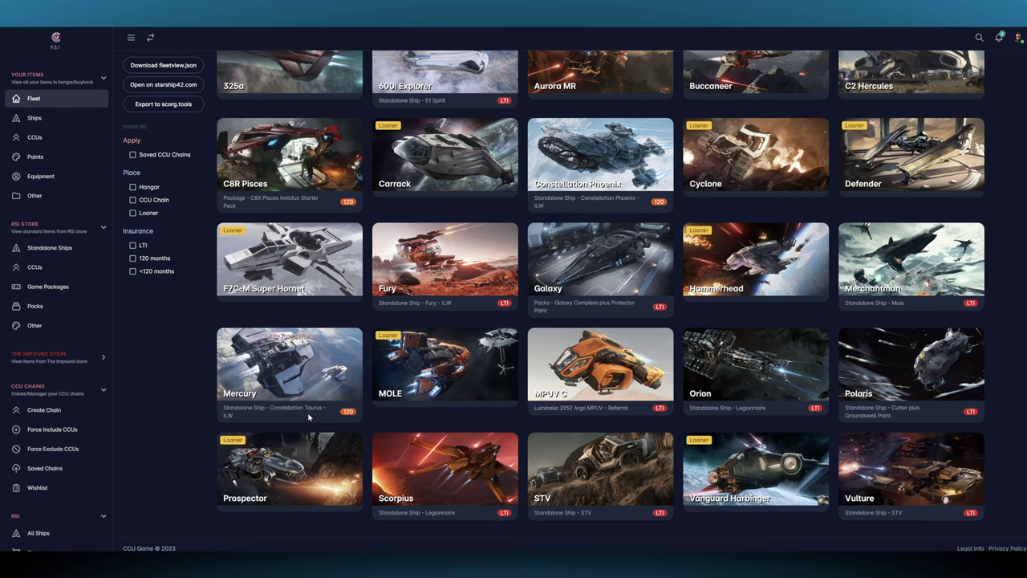
left_click(53, 469)
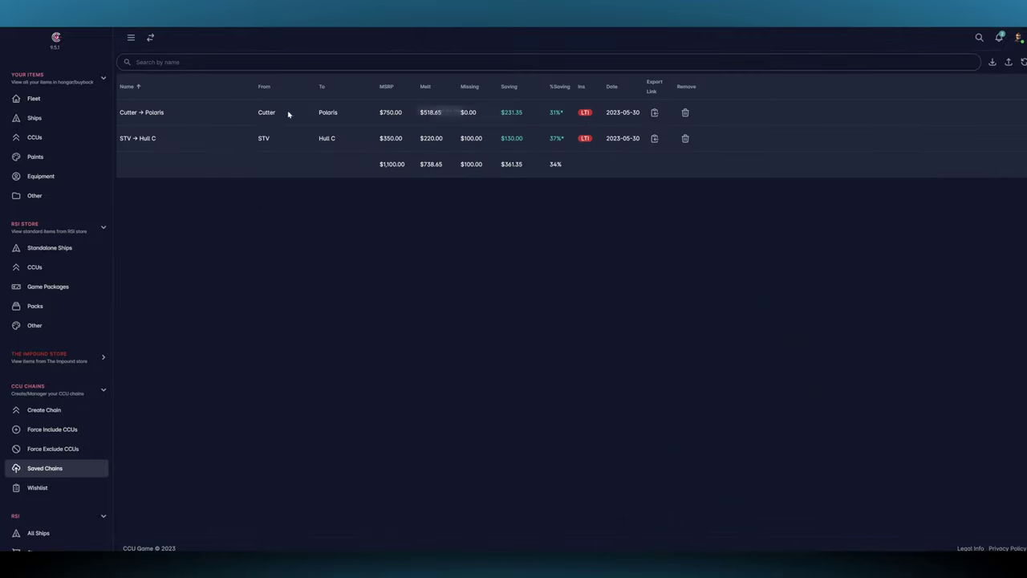
- Open the STV → Hull C chain and scroll its route table, costing $220.00 versus $350.00 MSRP
left_click(265, 138)
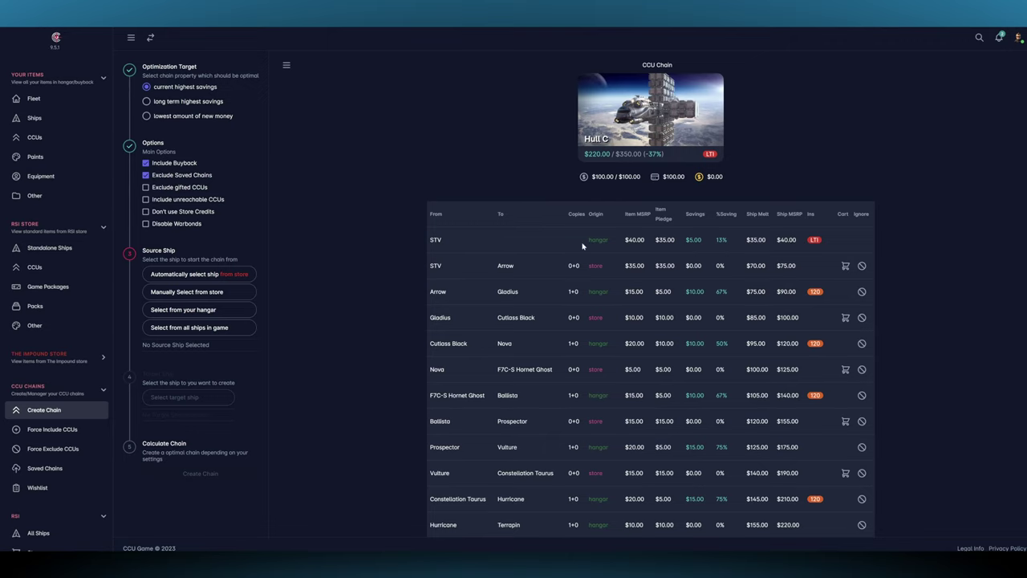
scroll(610, 177, "down", 5)
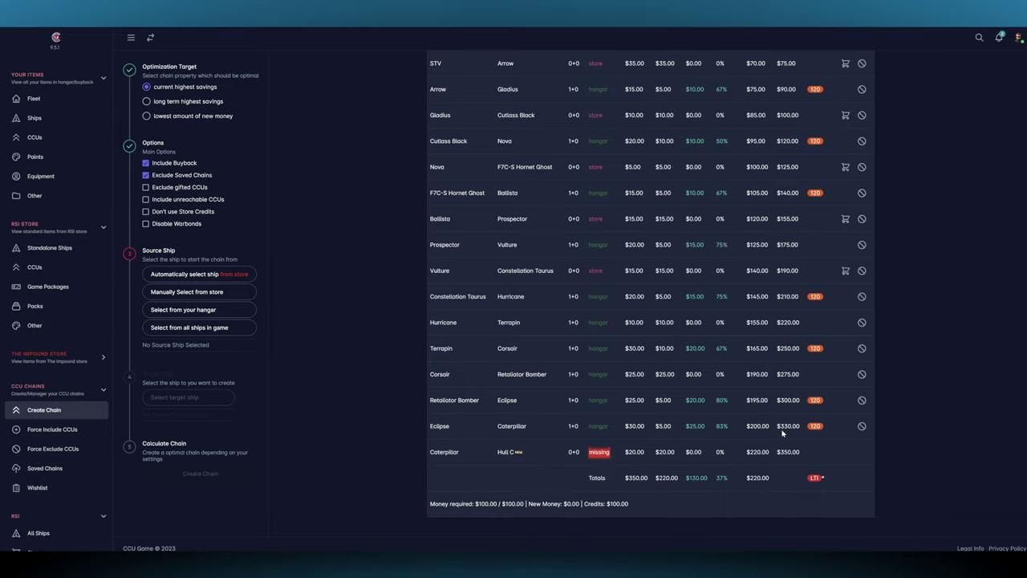
scroll(783, 433, "up", 2)
scroll(782, 426, "up", 2)
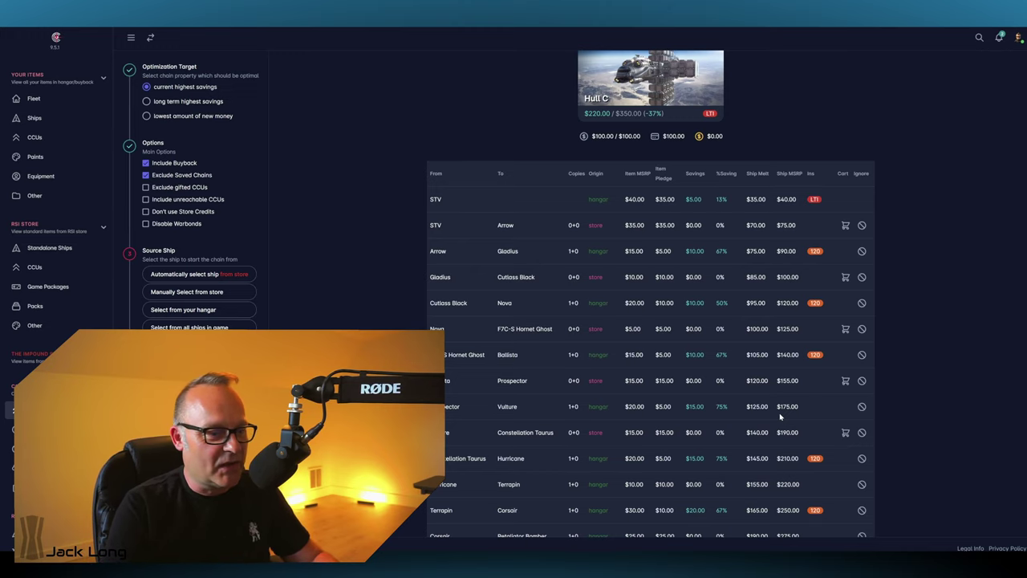
scroll(536, 291, "down", 5)
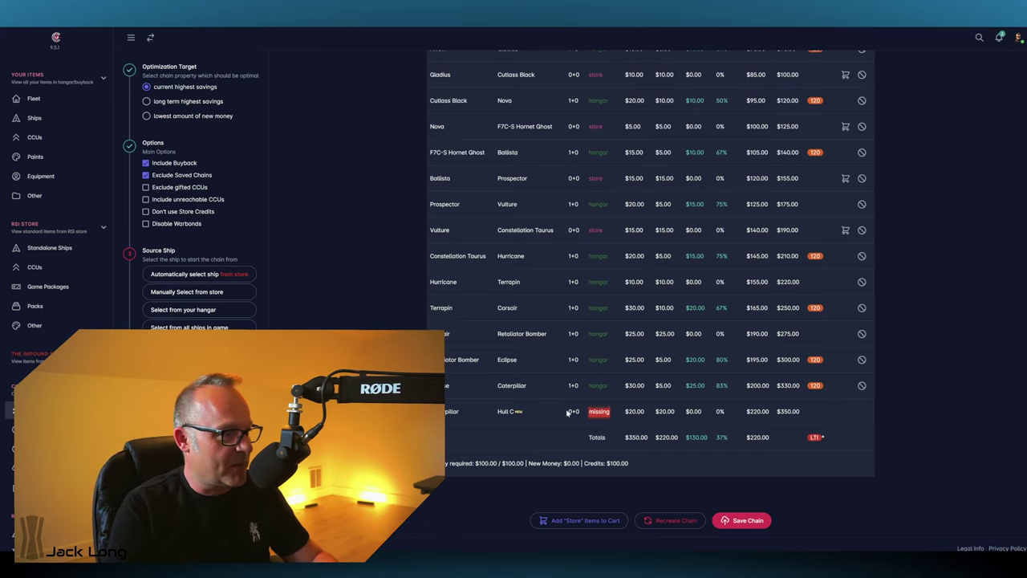
scroll(567, 412, "up", 1)
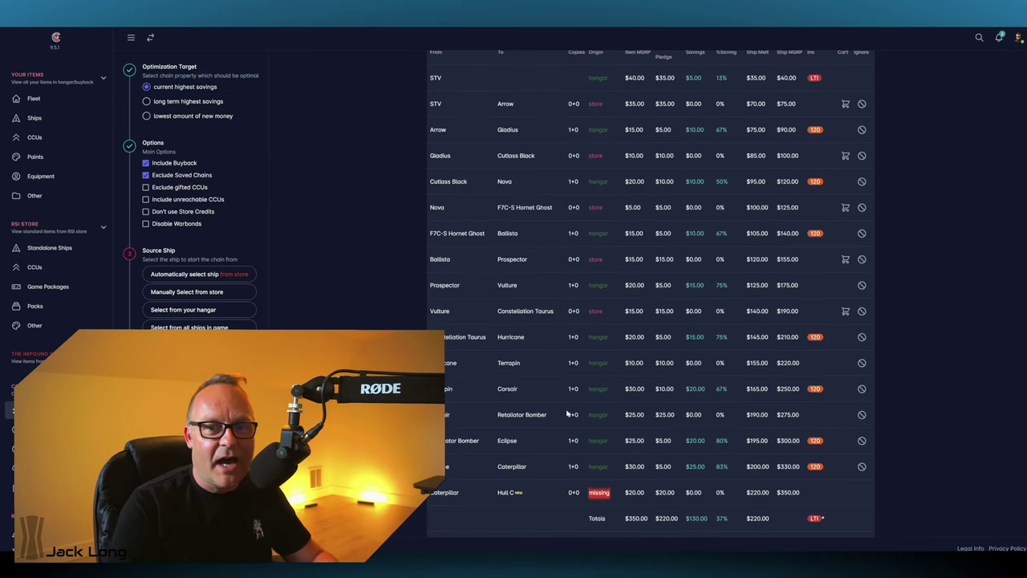